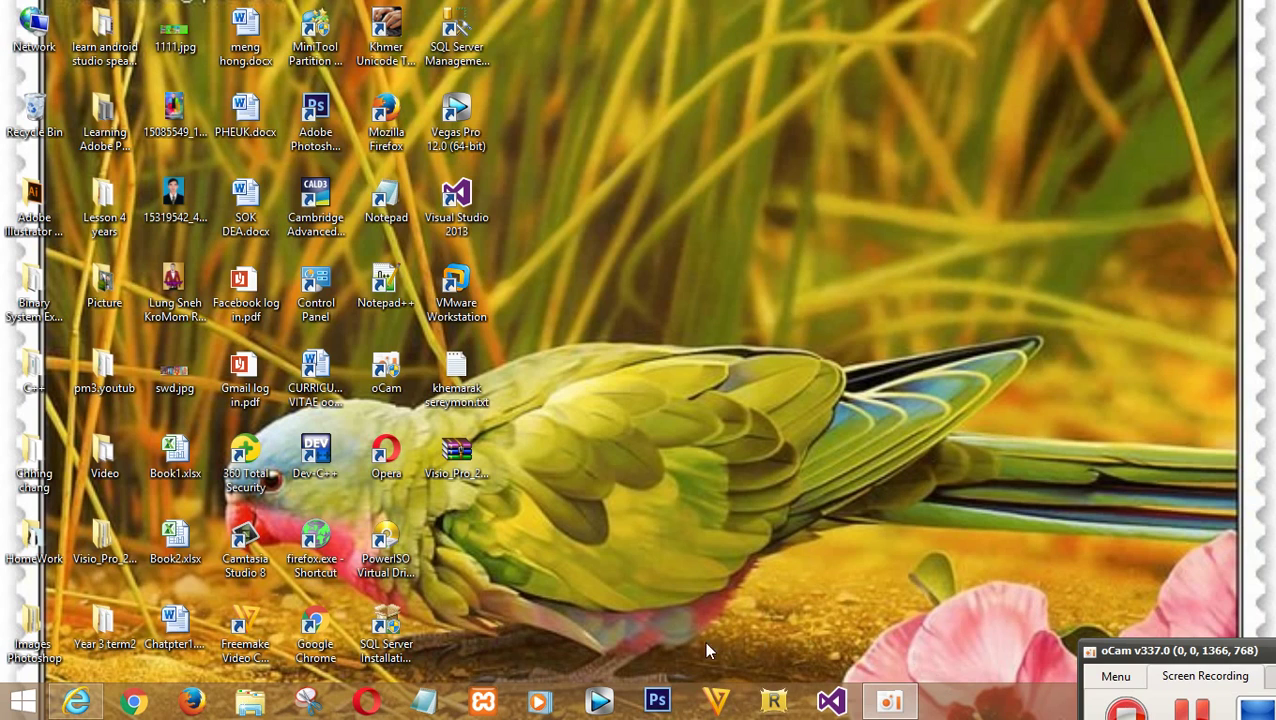
- Launch Photoshop CS6 from the taskbar and wait for its empty workspace
click(651, 700)
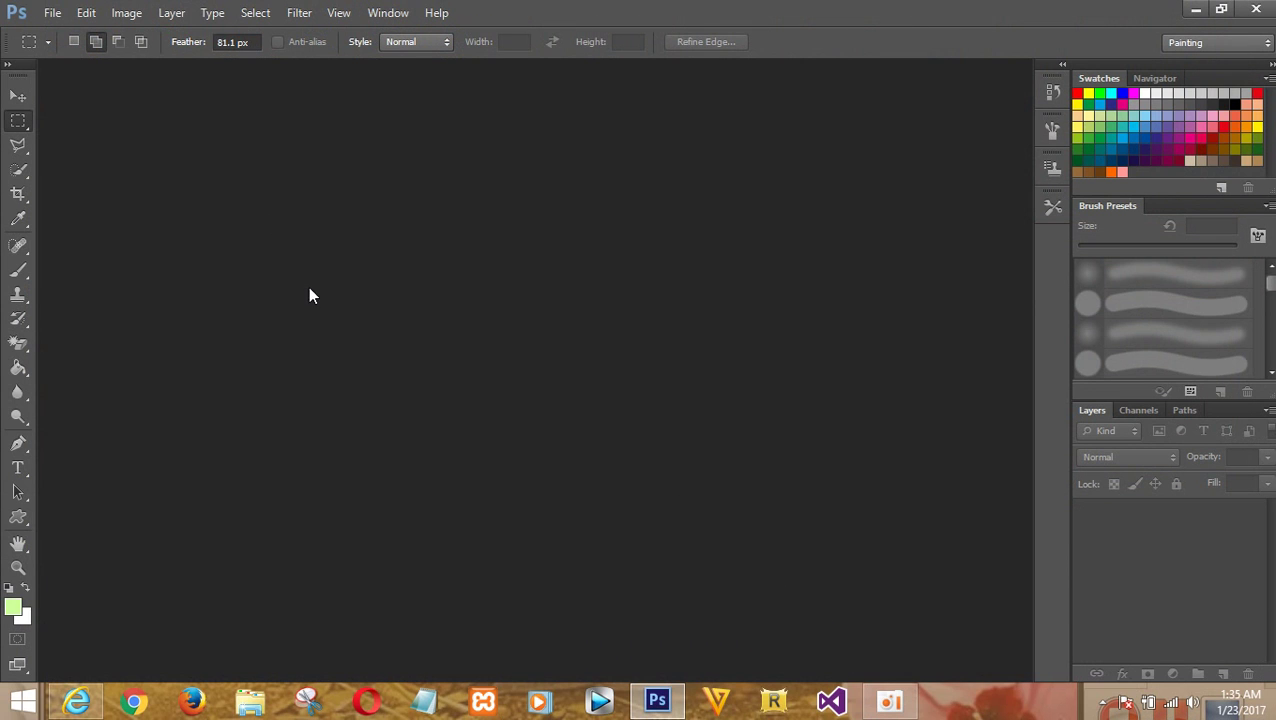
mouse_move(889, 702)
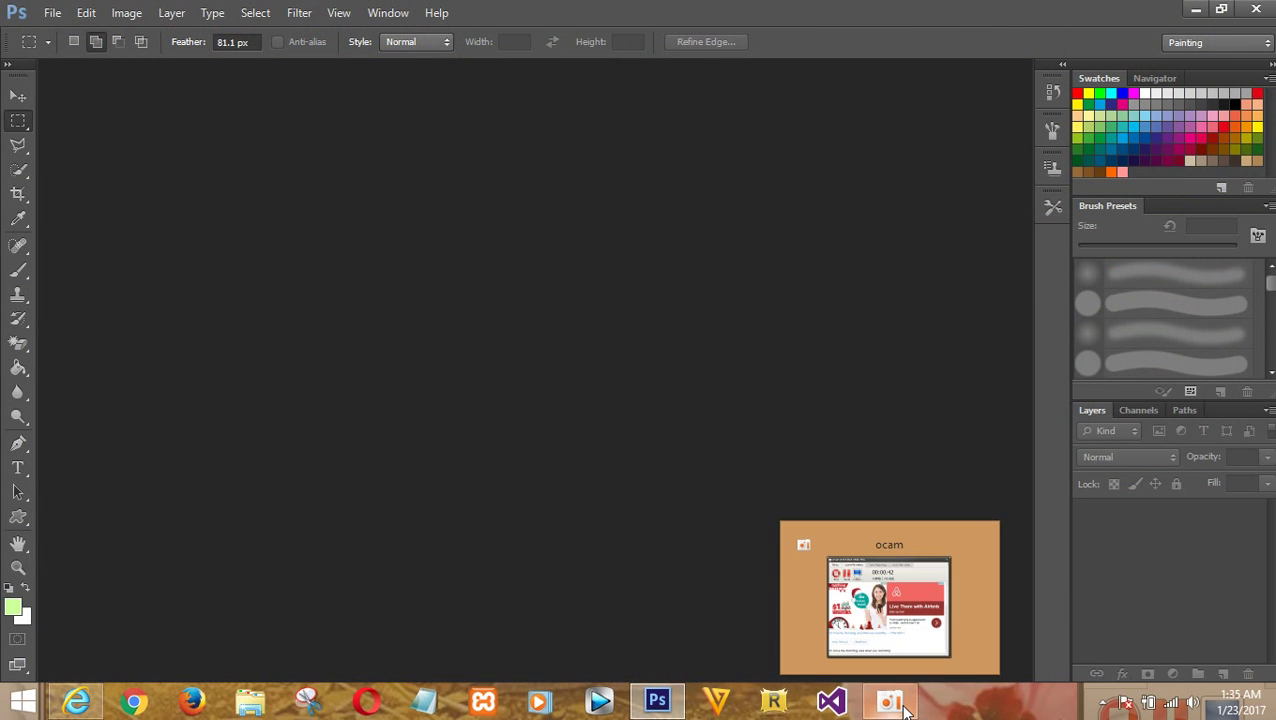
- Create a blank 600 × 500 px, 300 ppi CMYK document named Untitled-1
click(893, 602)
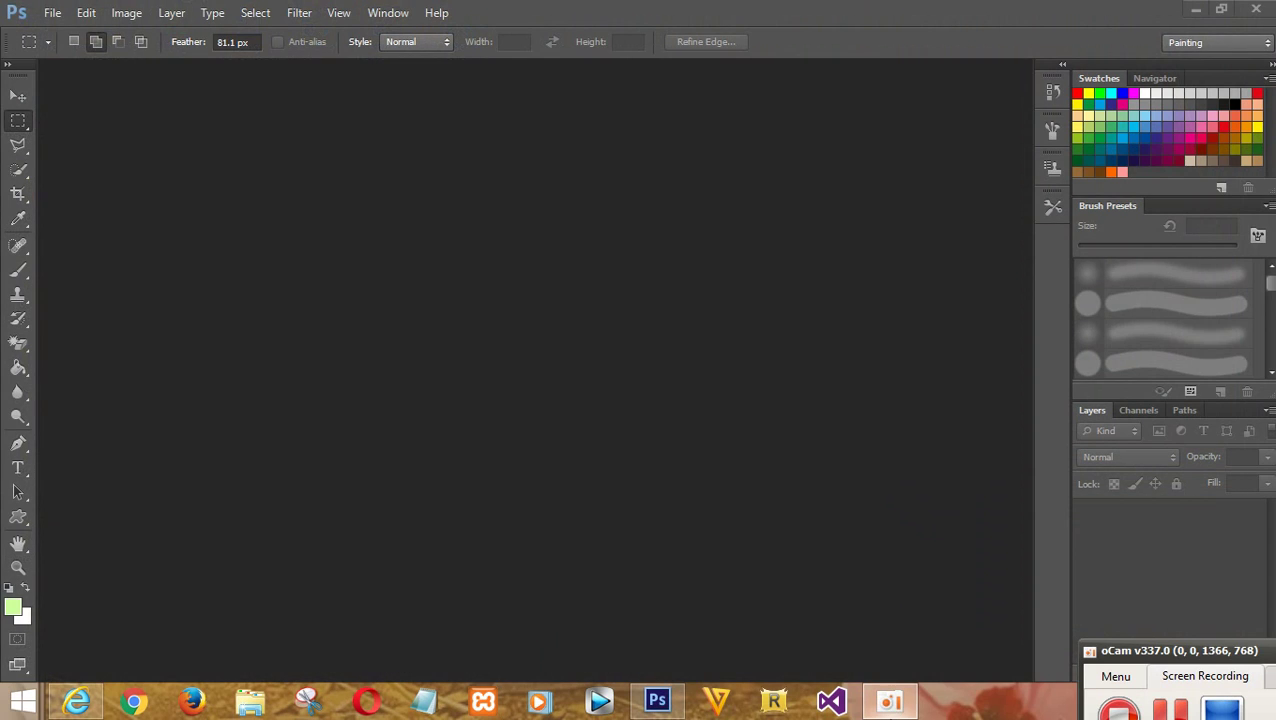
click(624, 367)
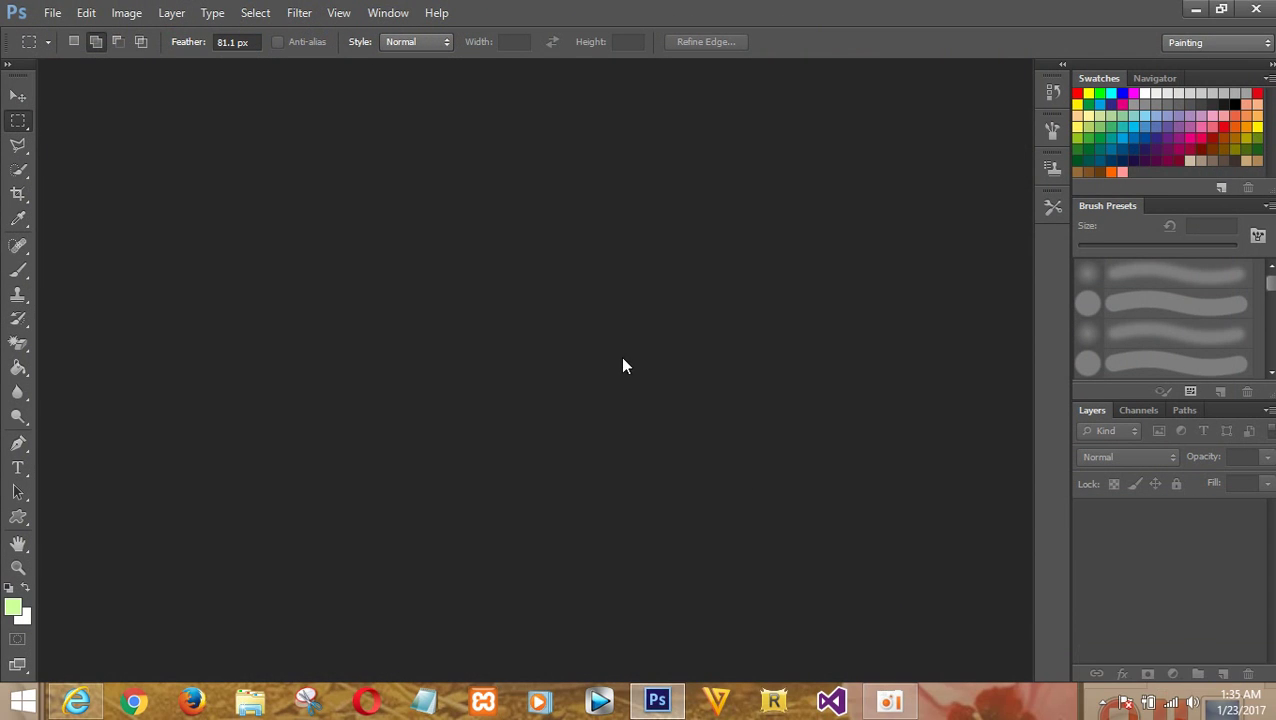
click(55, 13)
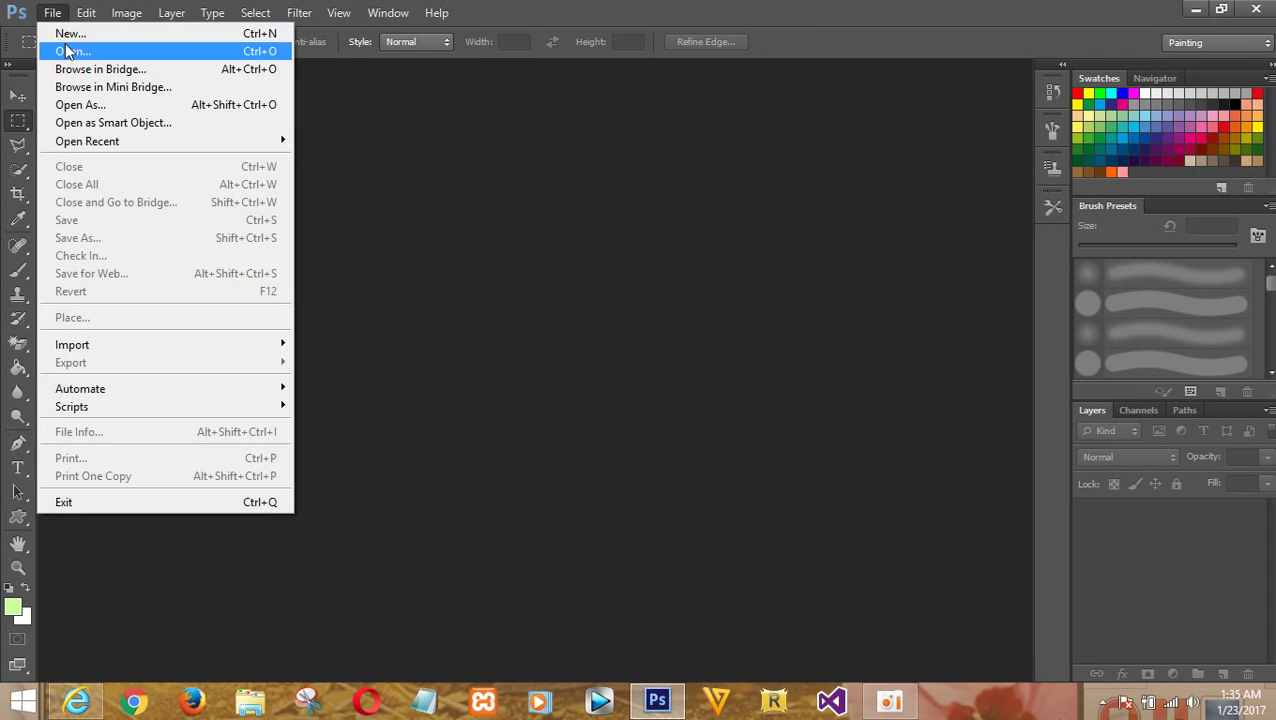
click(80, 32)
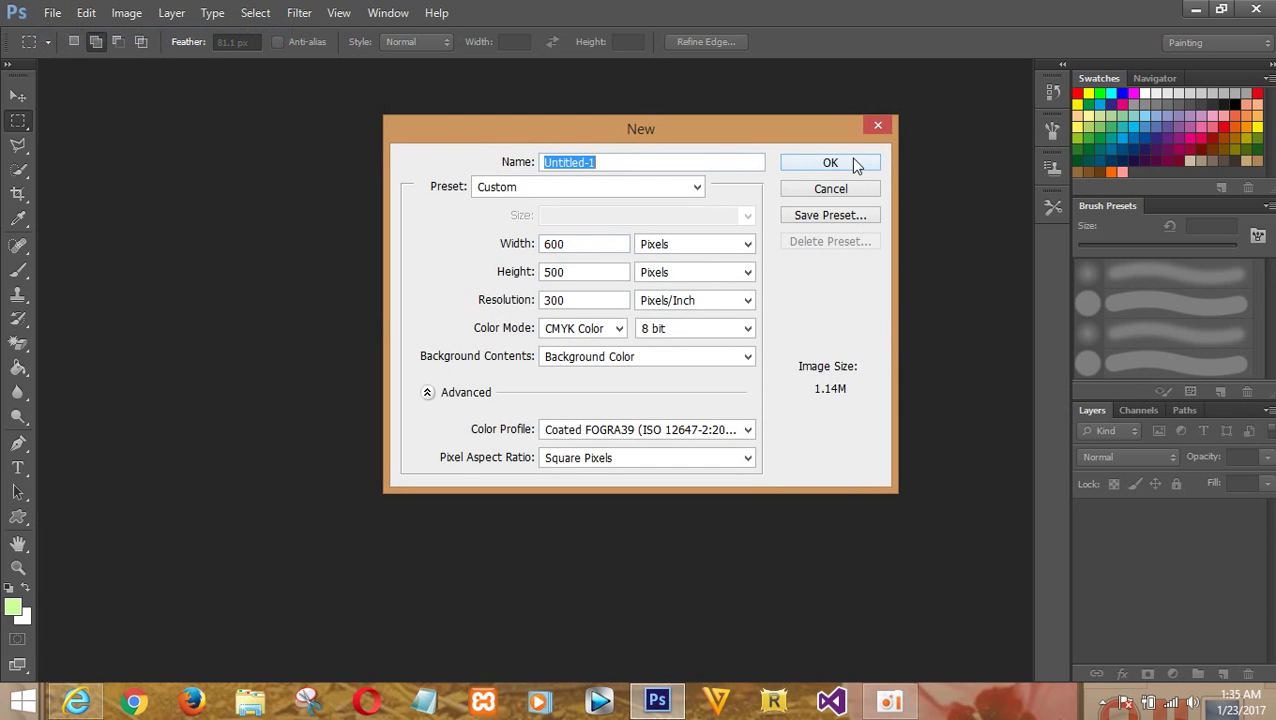
click(852, 160)
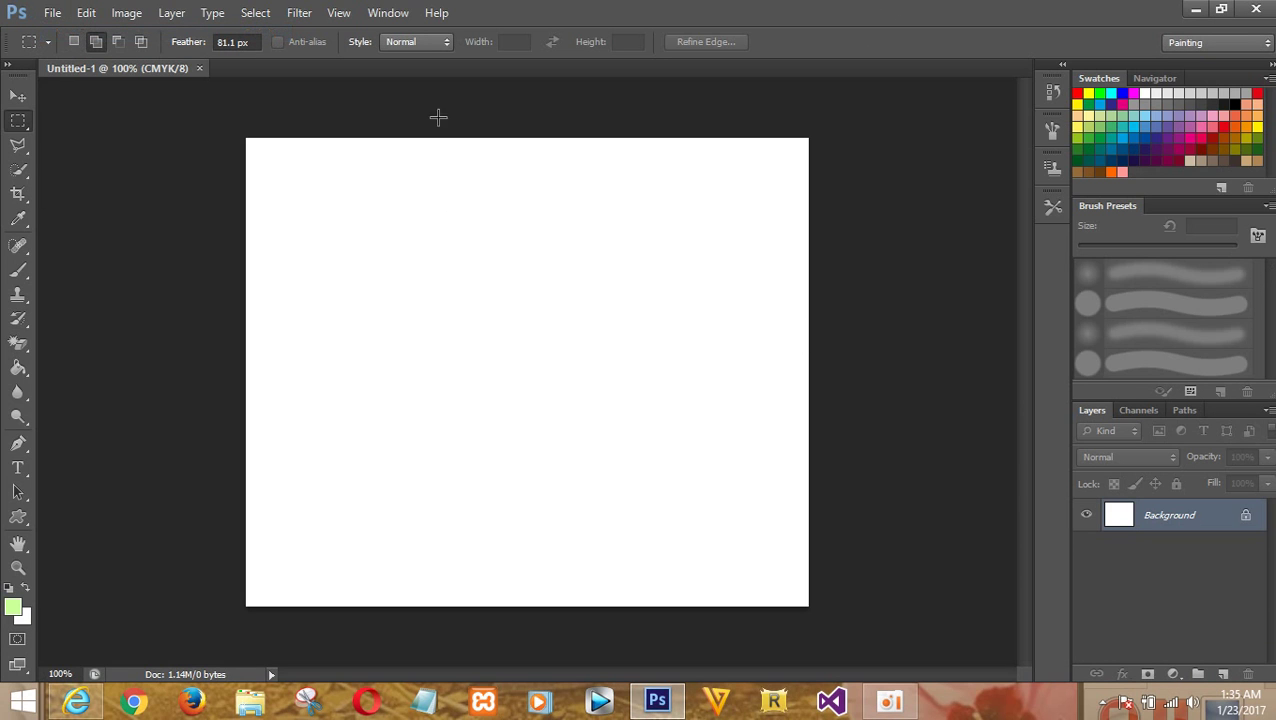
click(53, 14)
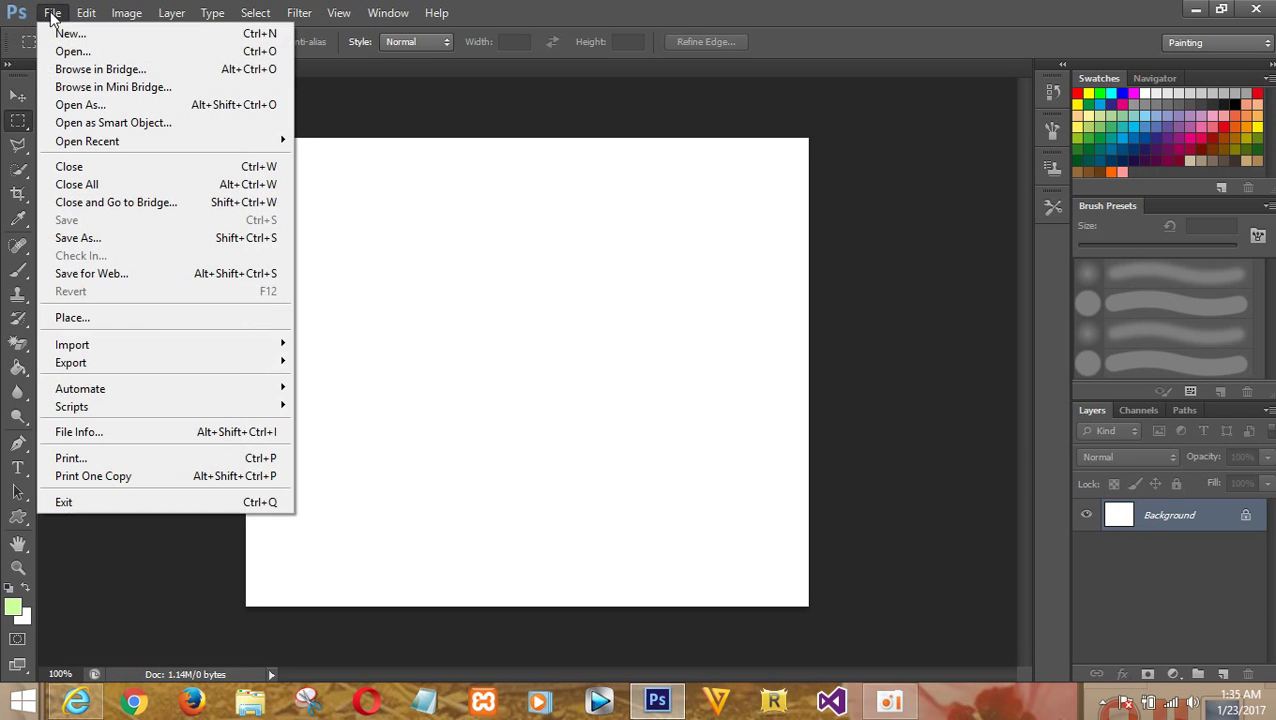
- In the Open dialog, browse to the Images Photoshop > exercice folder
click(73, 52)
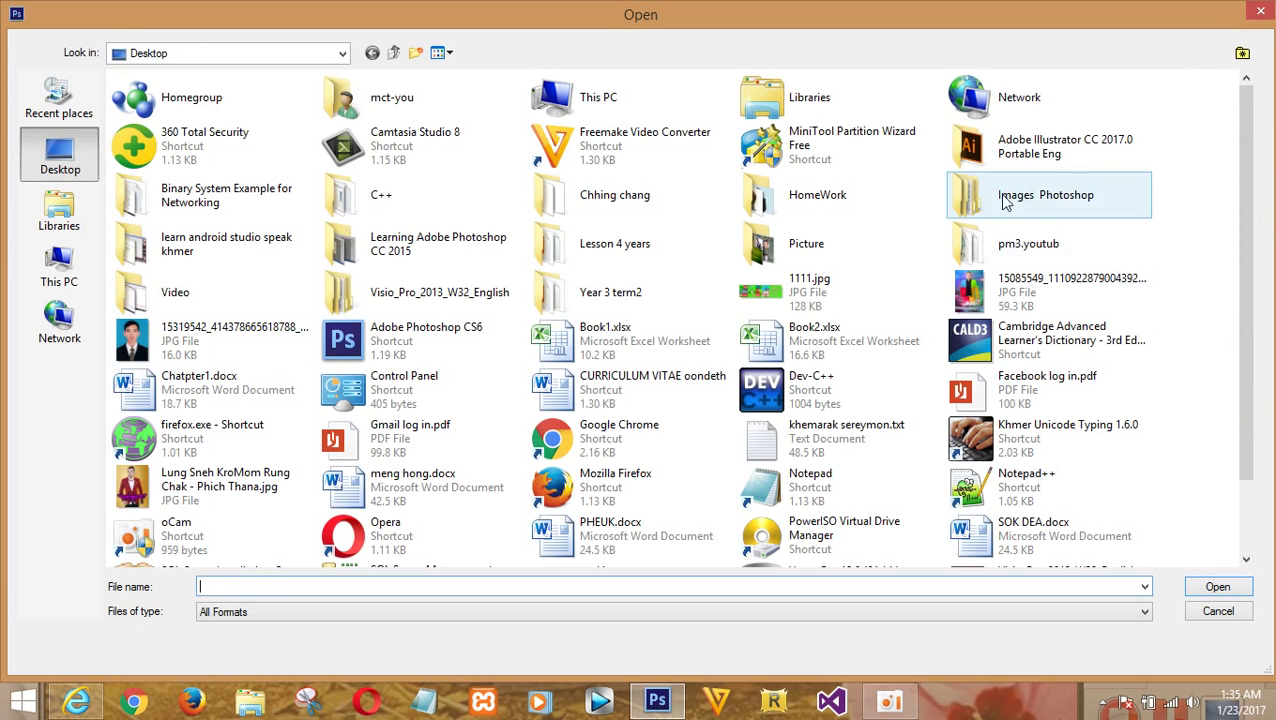
double_click(1003, 196)
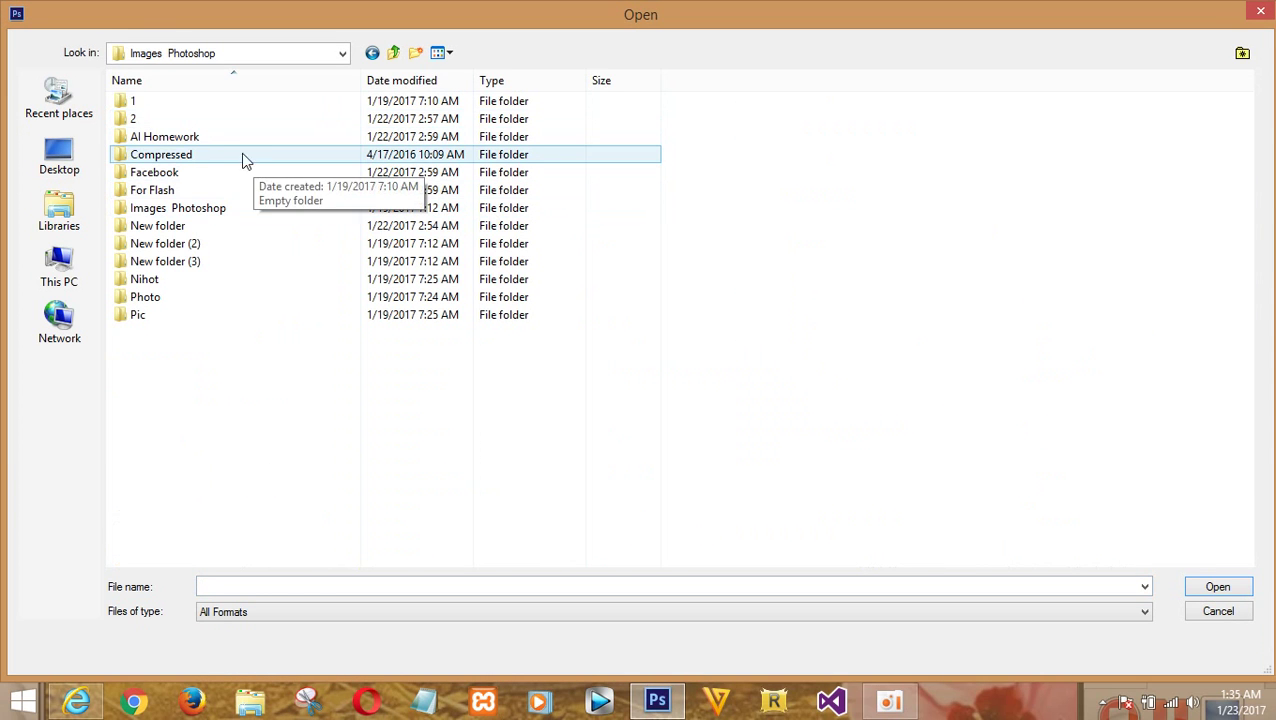
double_click(191, 122)
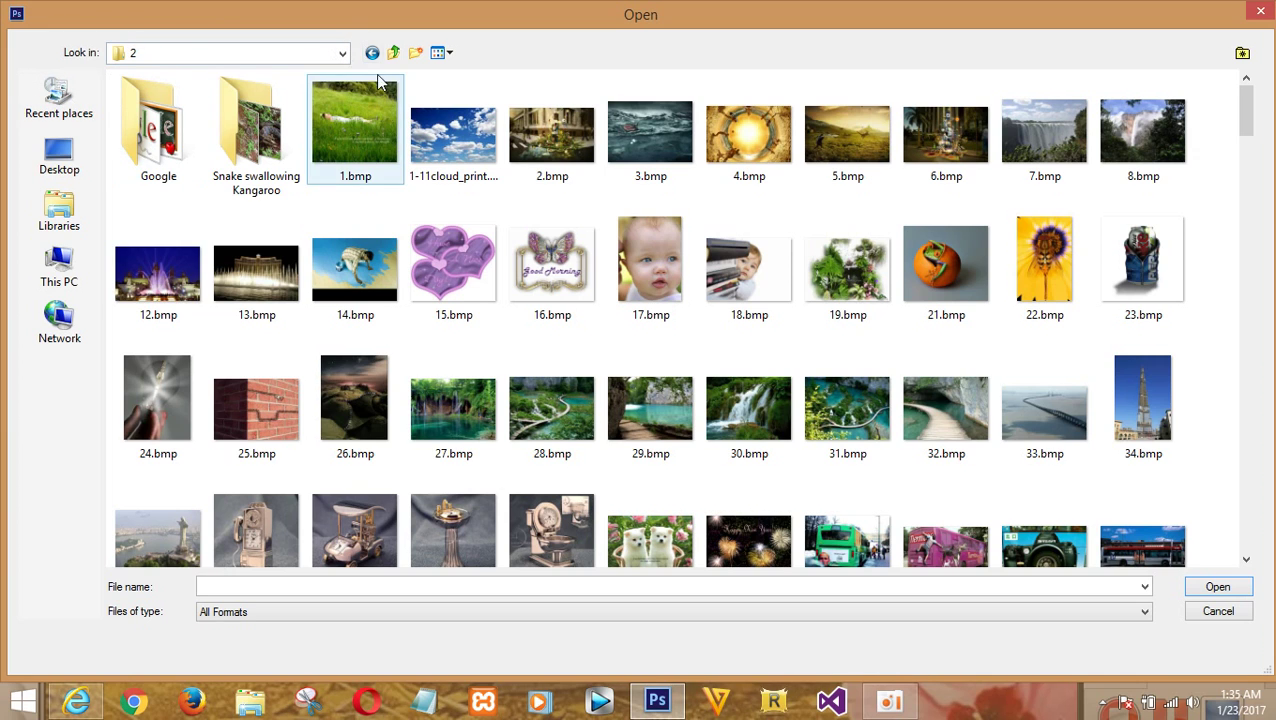
click(372, 52)
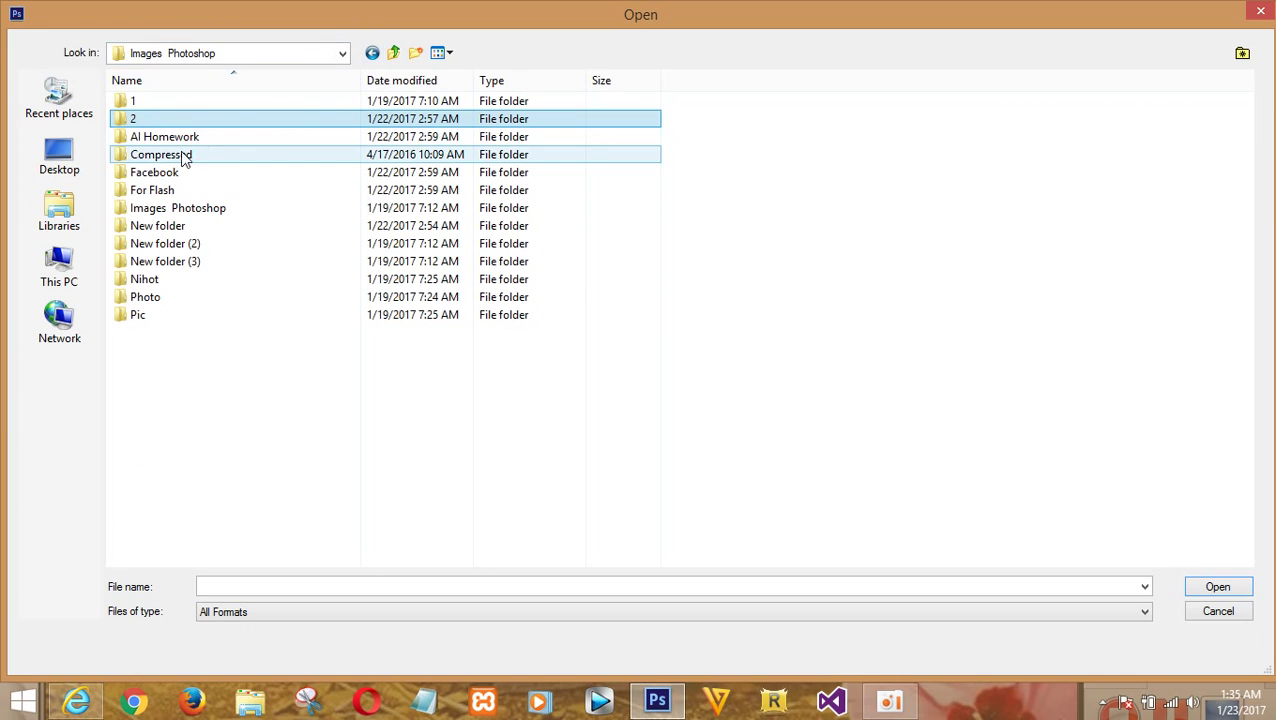
double_click(197, 212)
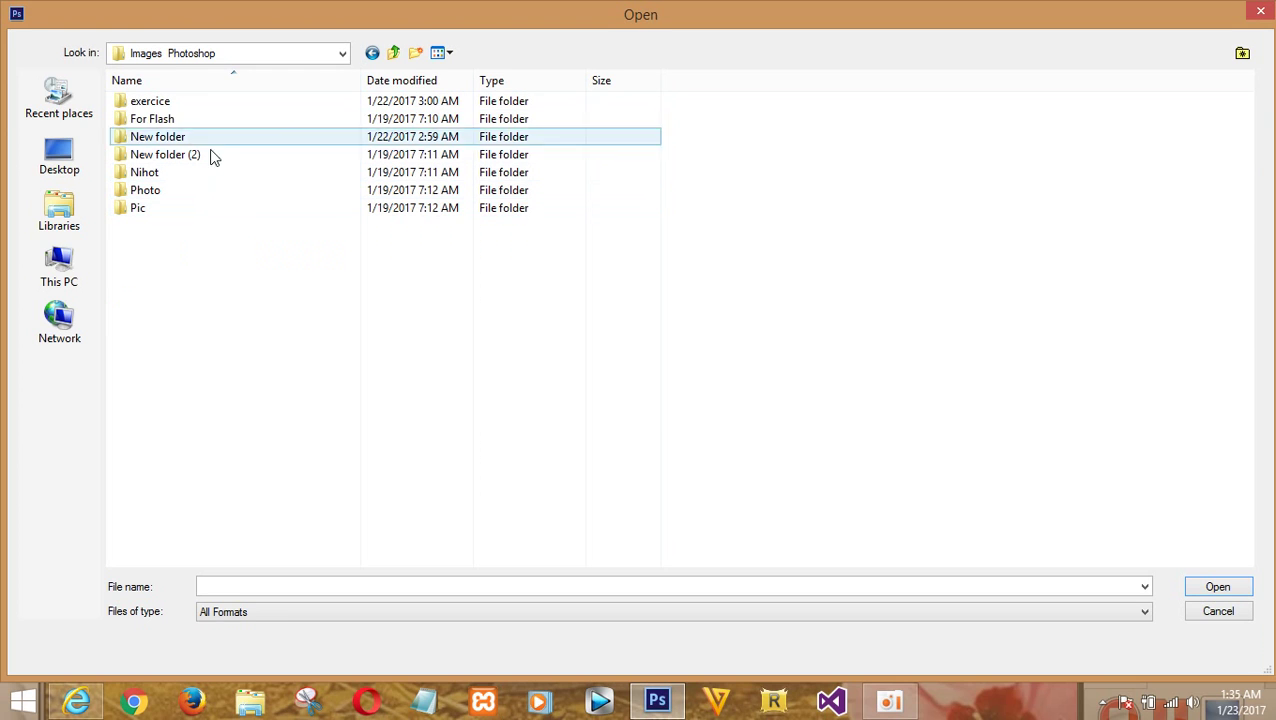
double_click(222, 106)
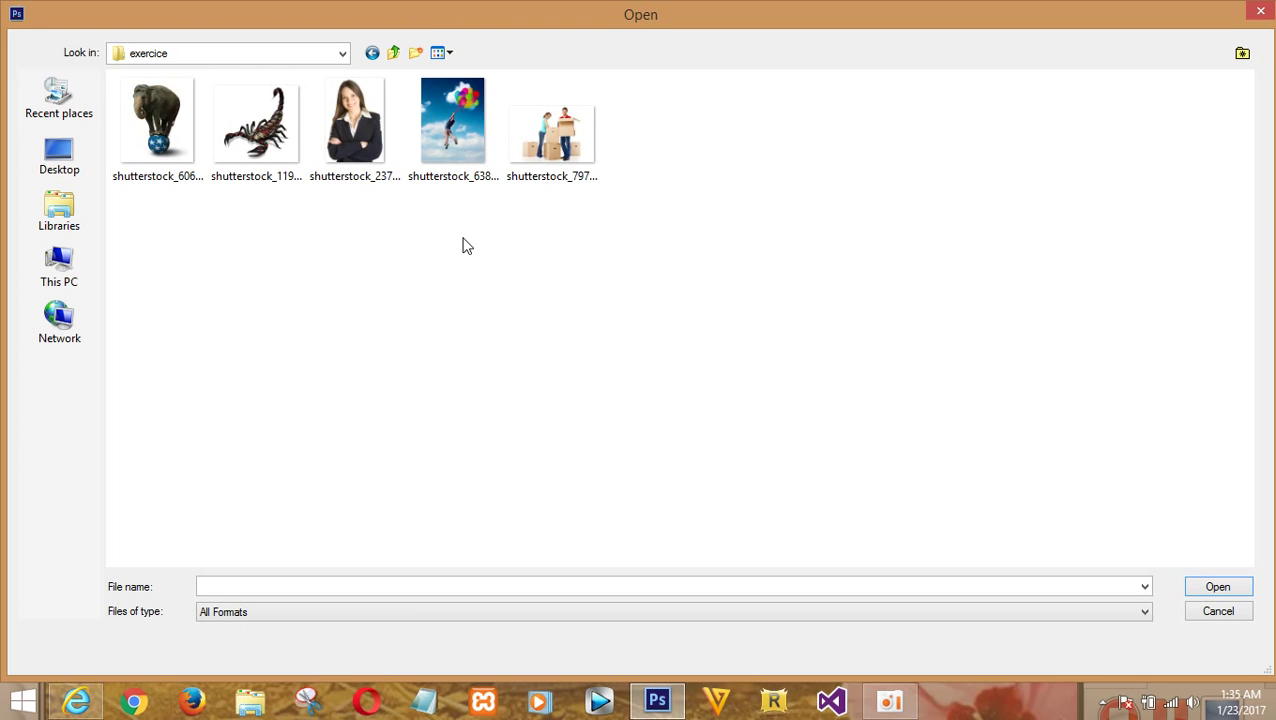
- Open shutterstock_63859615.jpg and float it in its own window
mouse_move(453, 125)
click(437, 109)
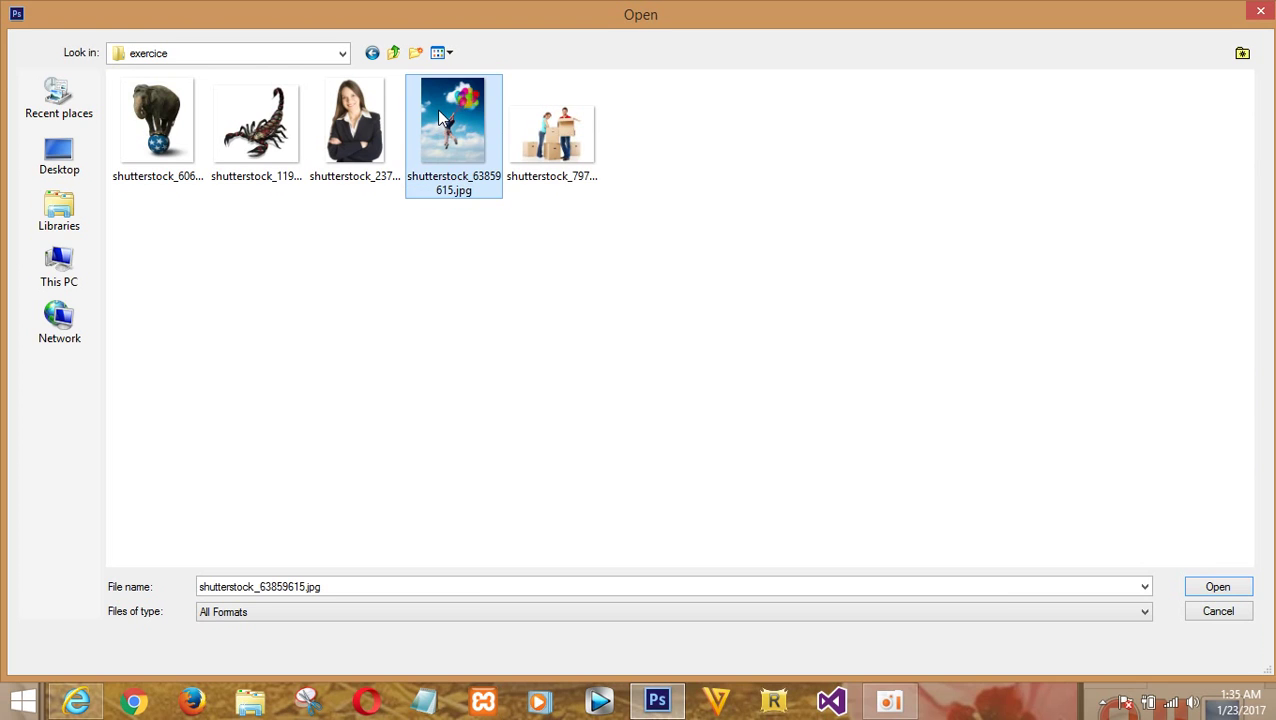
click(1220, 590)
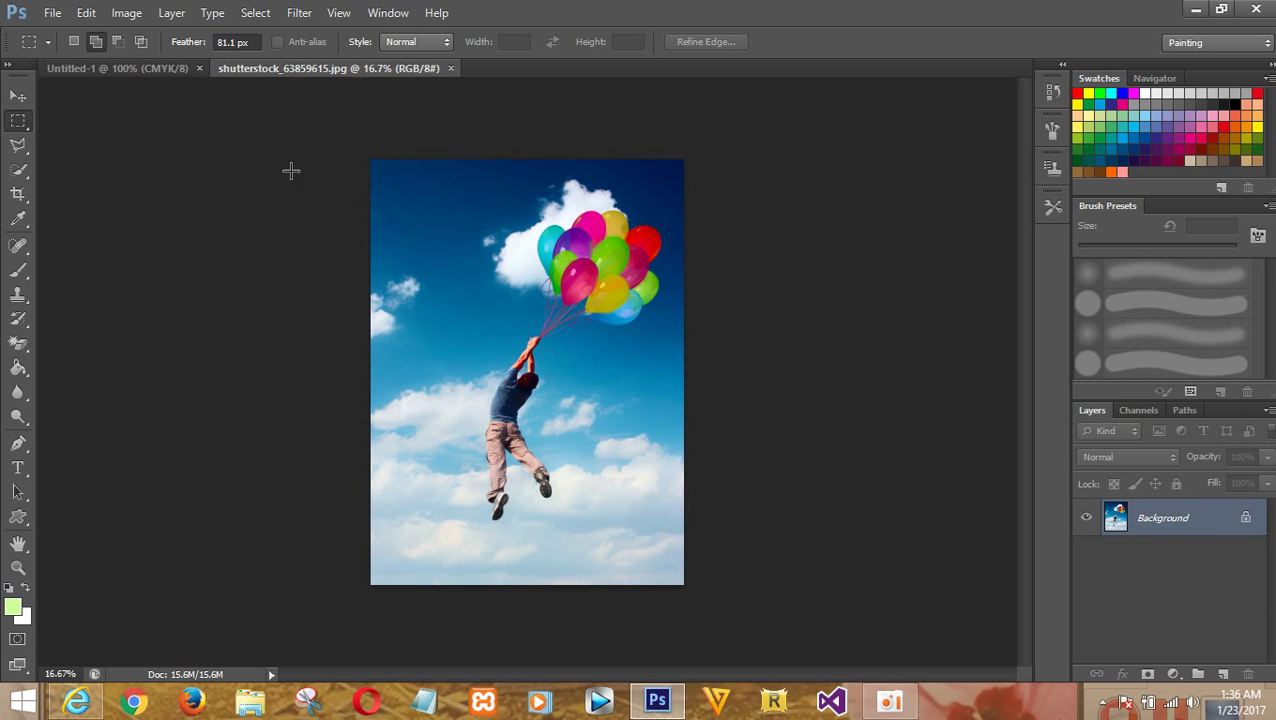
drag(290, 68, 292, 150)
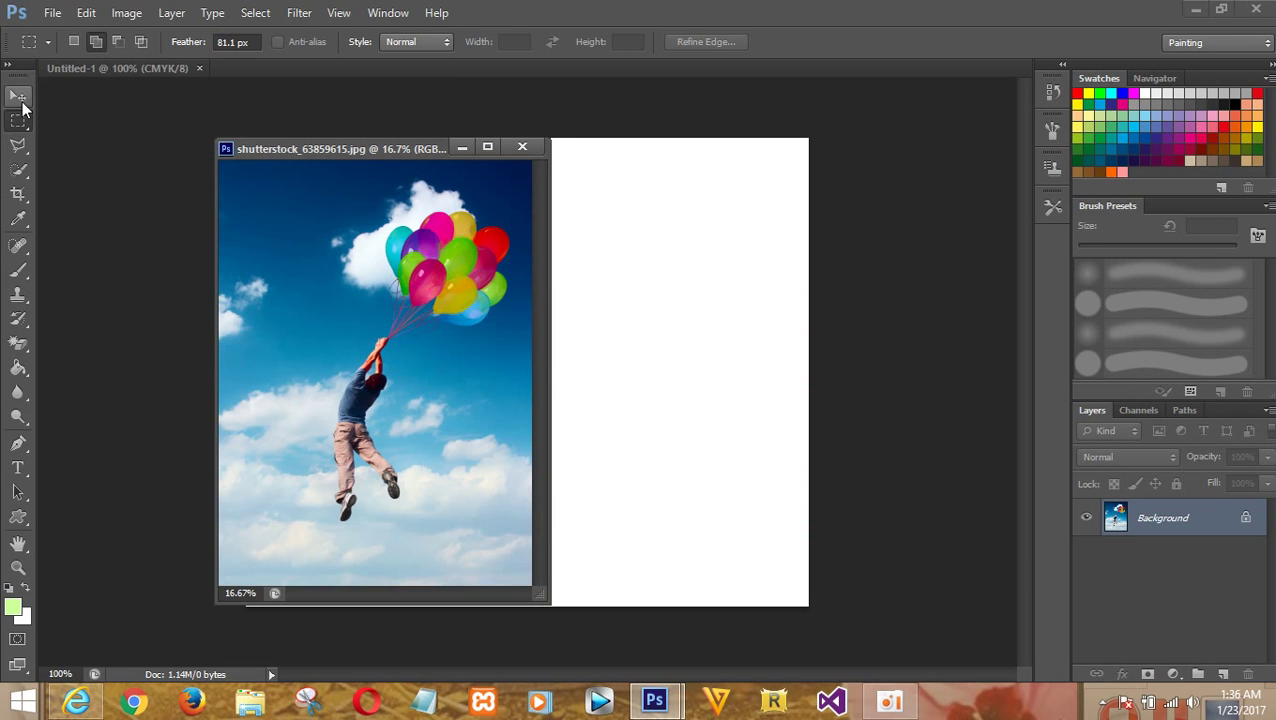
- Set the background colour to teal 33cccc and close the blank Untitled-1 document
click(458, 148)
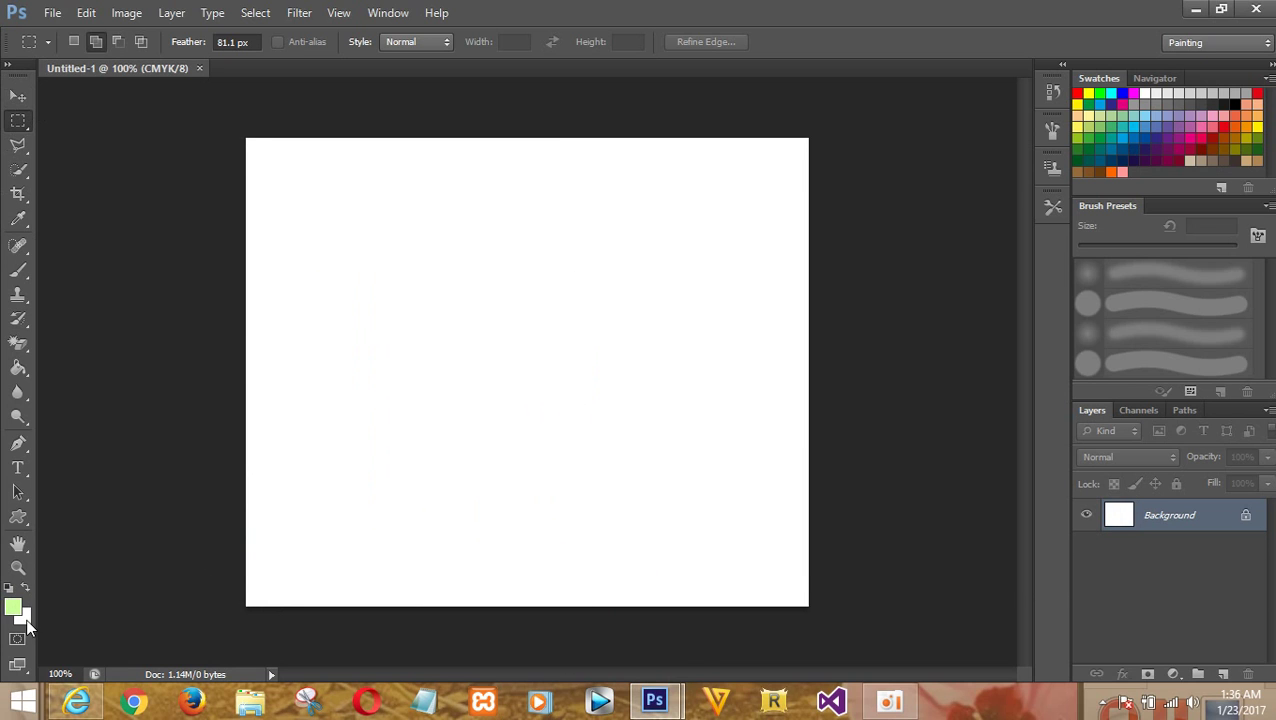
click(25, 620)
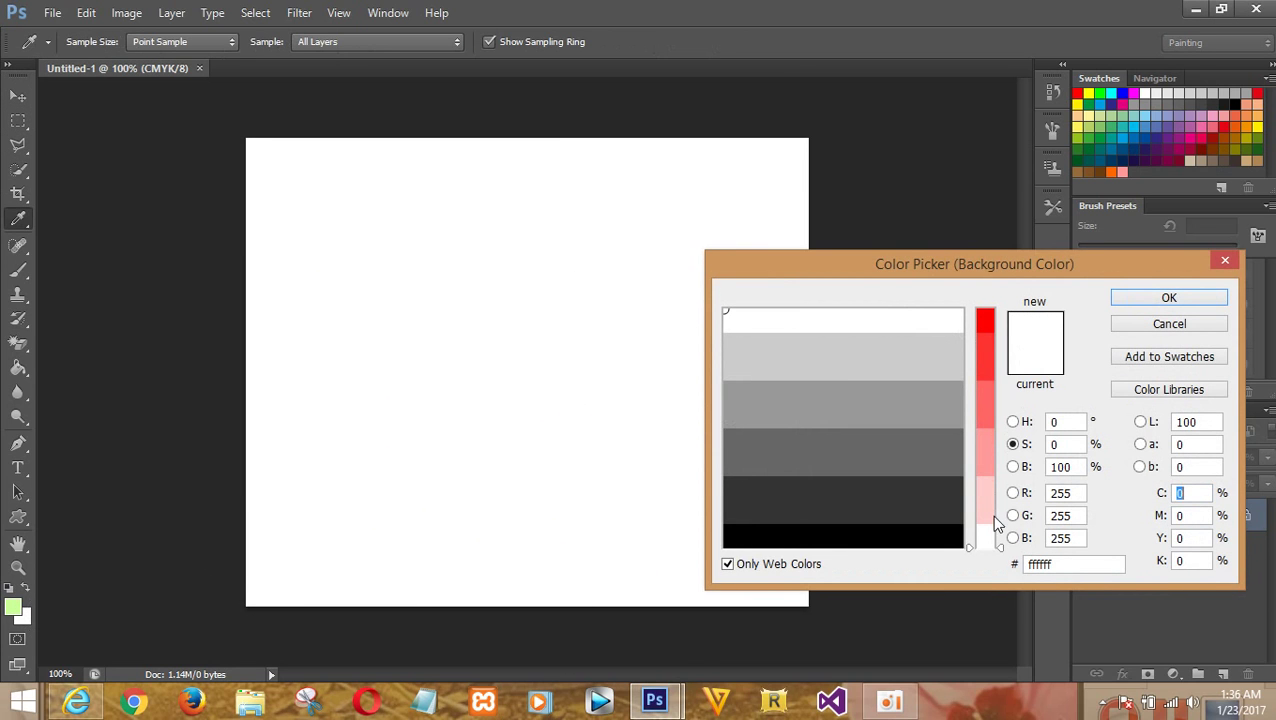
click(983, 495)
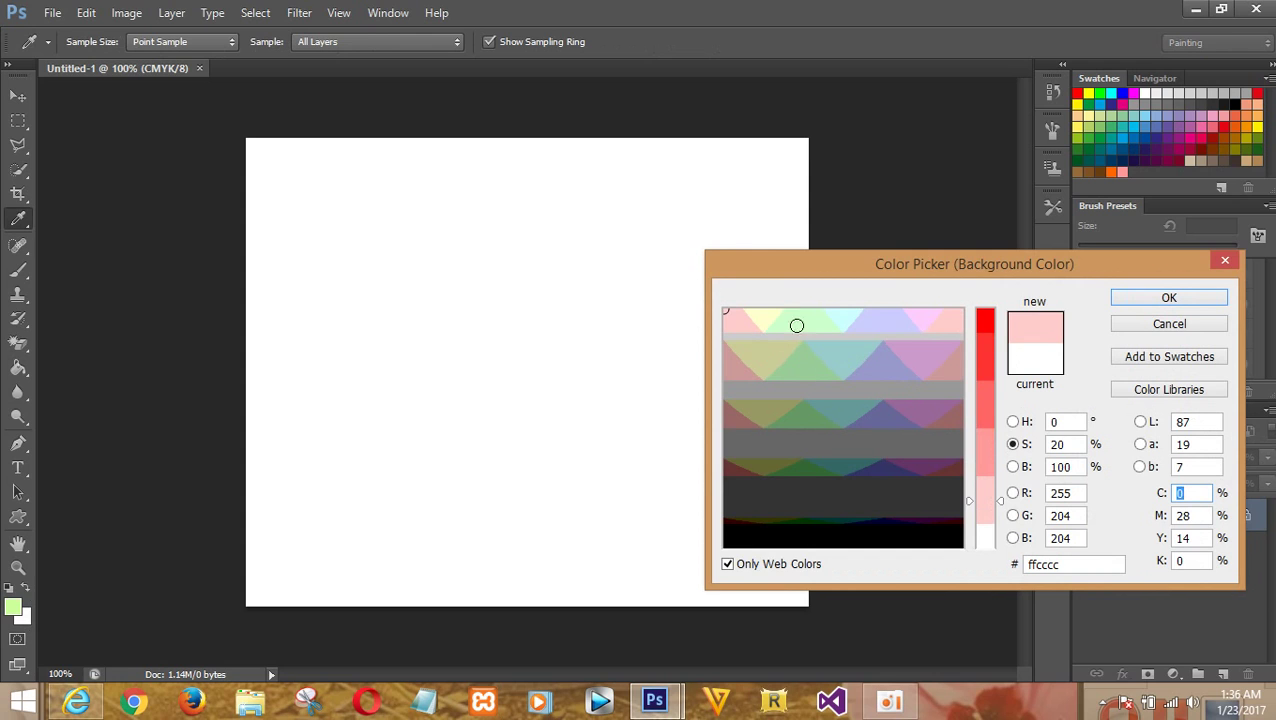
click(847, 366)
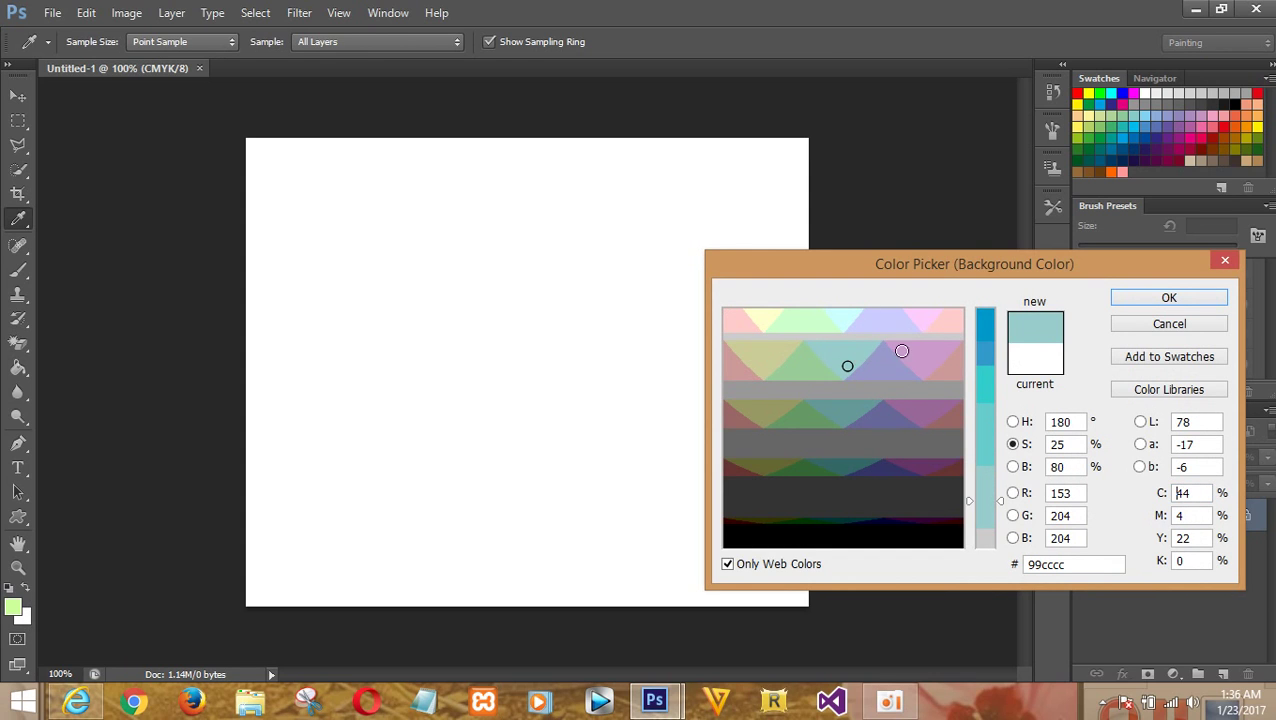
click(985, 372)
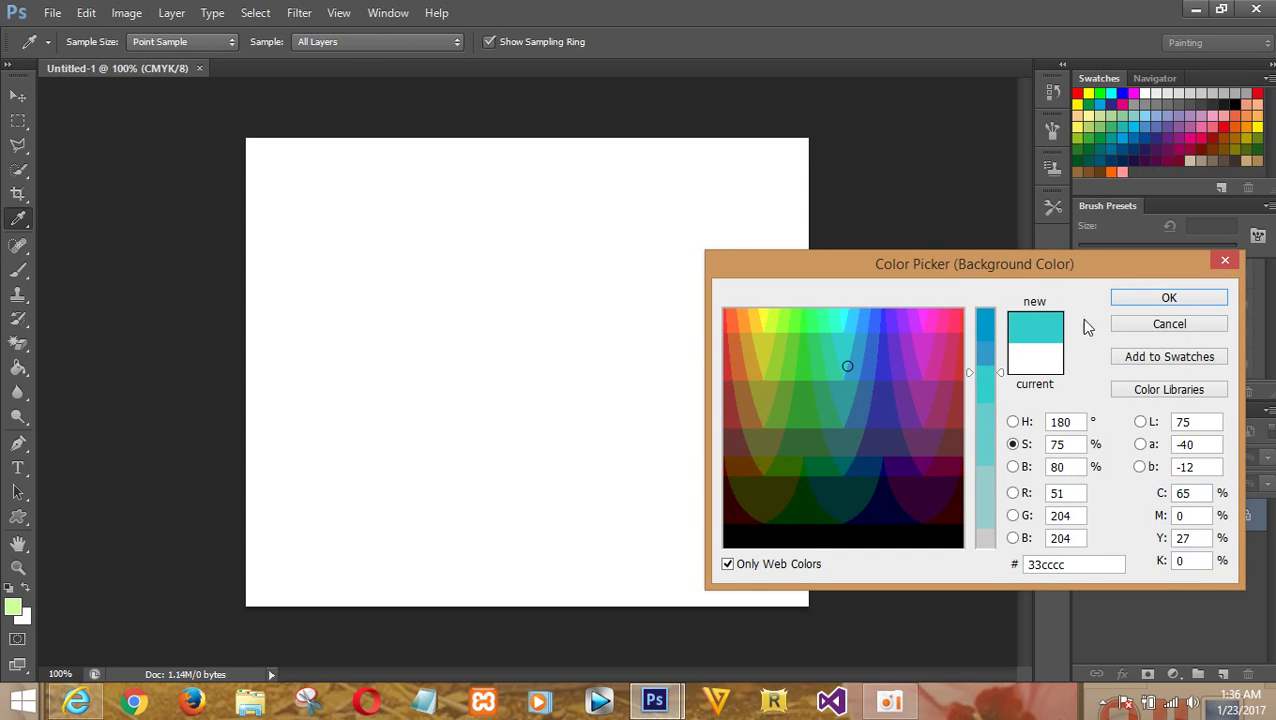
click(1144, 302)
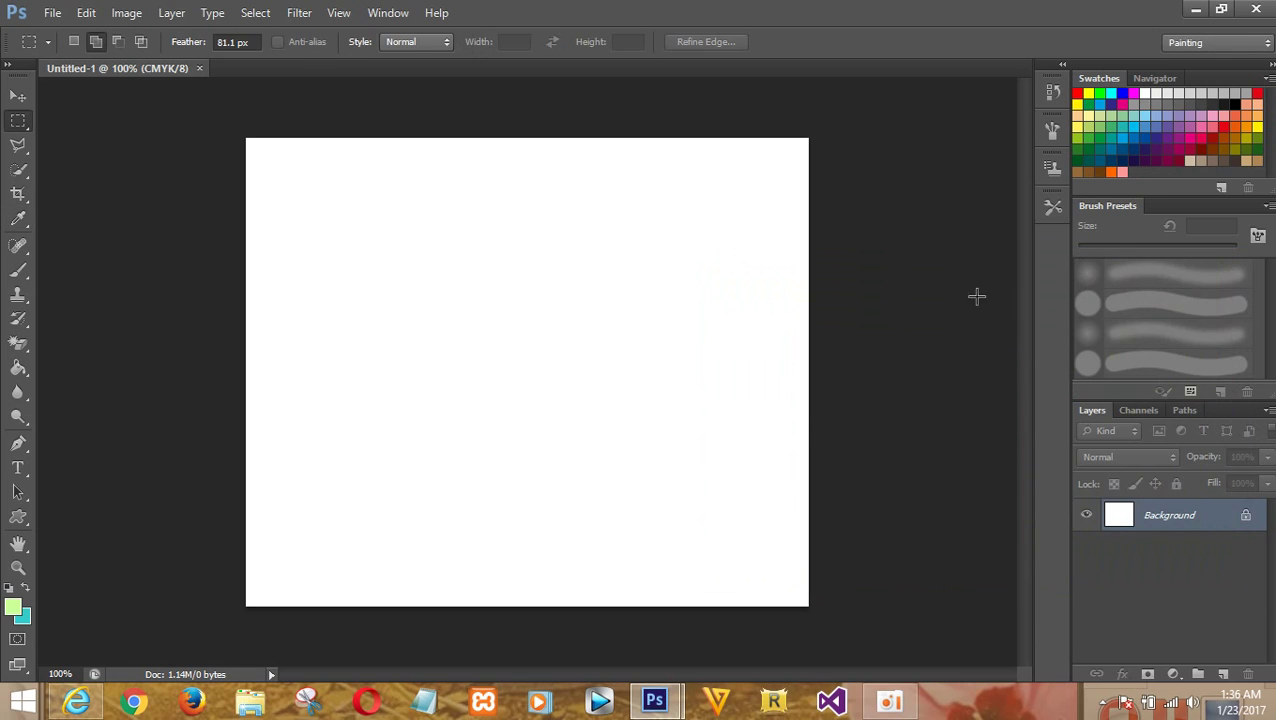
click(198, 69)
click(52, 13)
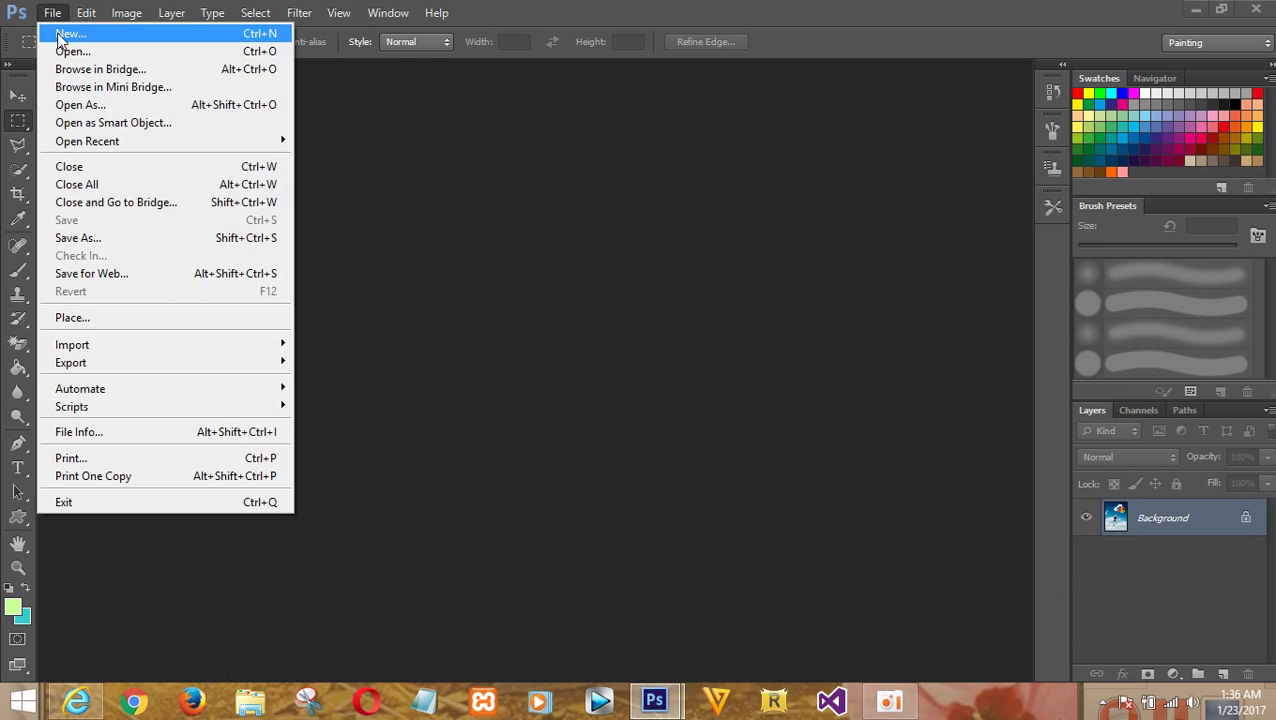
- Create a new teal-filled 600 × 500 px document and dock it as a tab
click(62, 34)
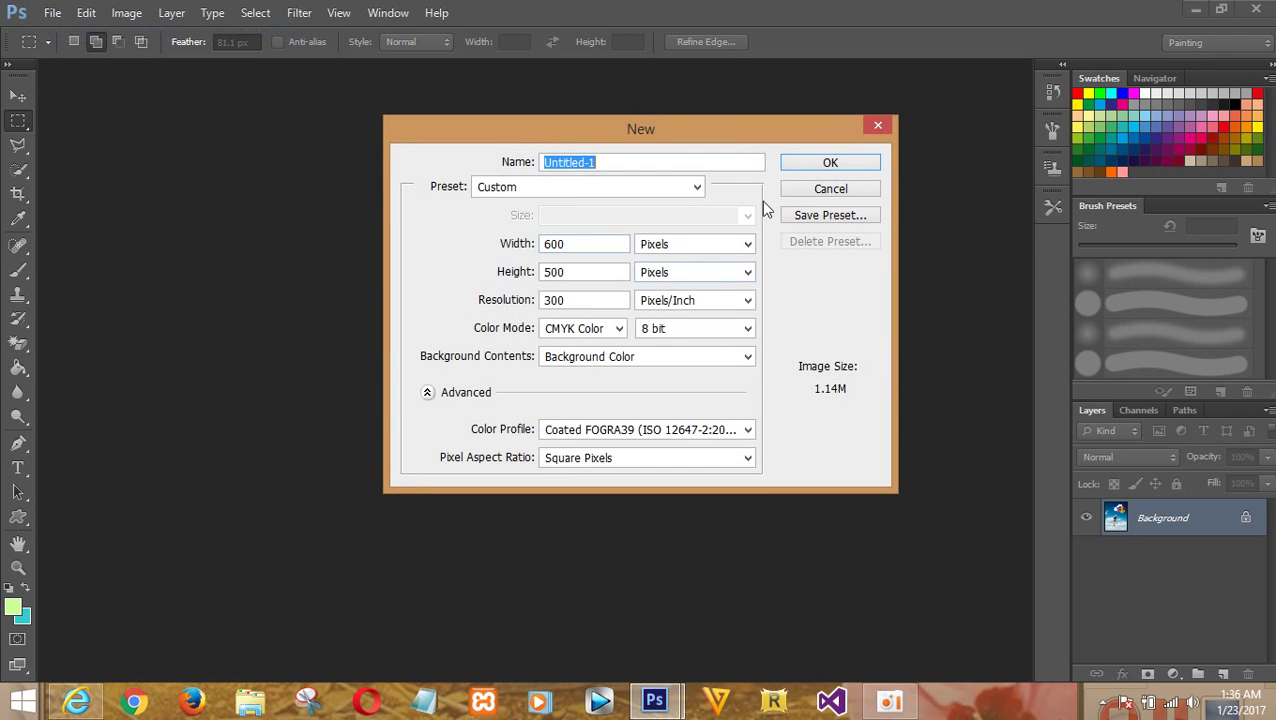
click(803, 165)
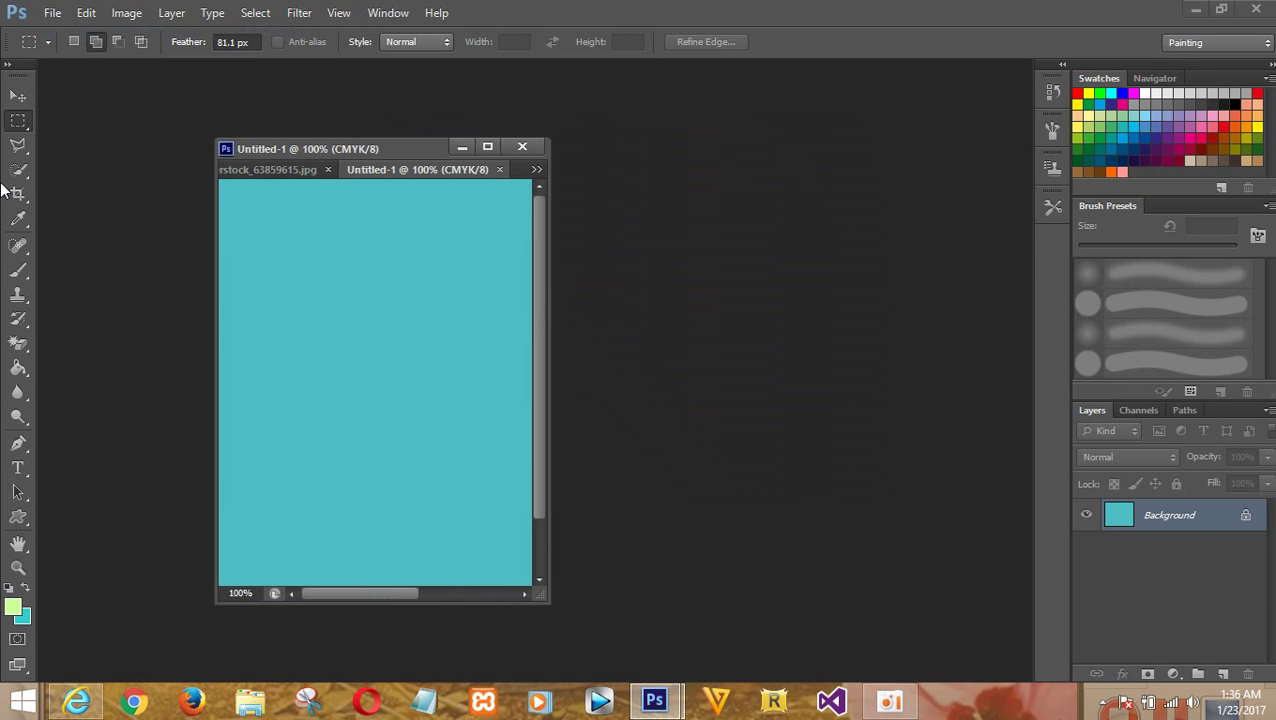
drag(401, 148, 448, 56)
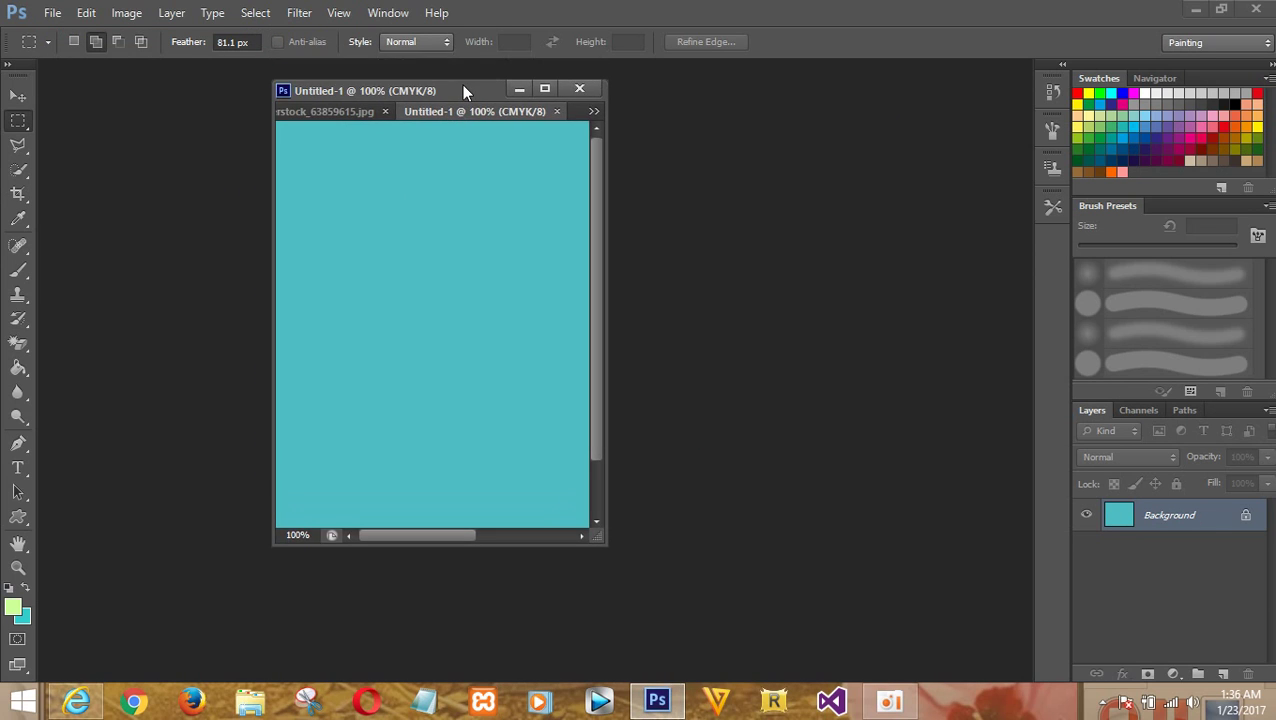
drag(450, 50, 462, 64)
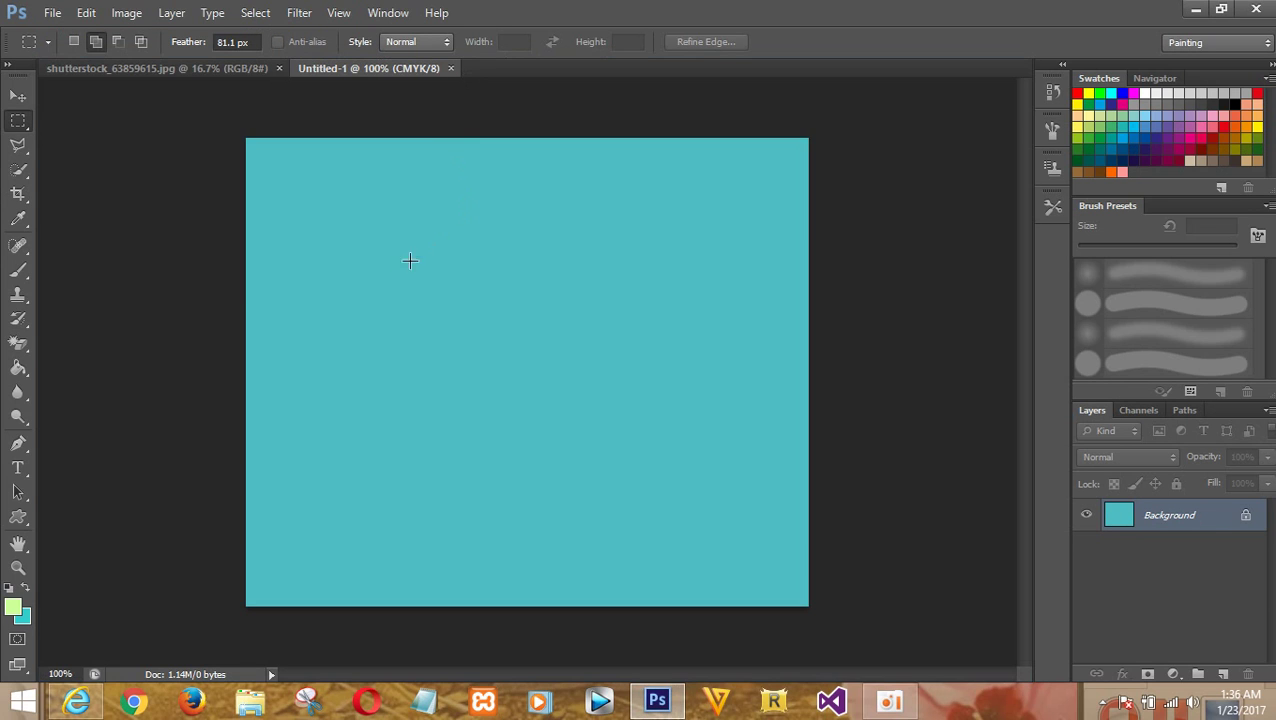
click(52, 14)
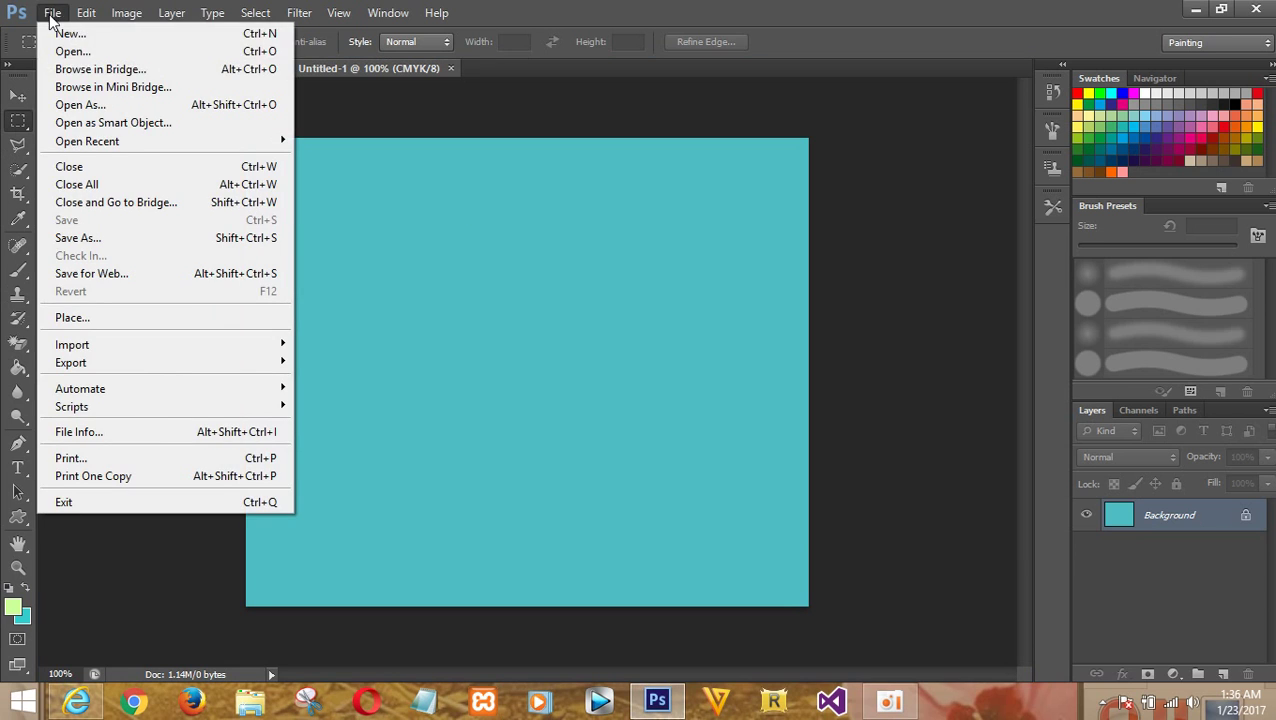
- Reopen shutterstock_63859615.jpg and re-dock the Untitled-1 canvas in the tab bar
click(120, 50)
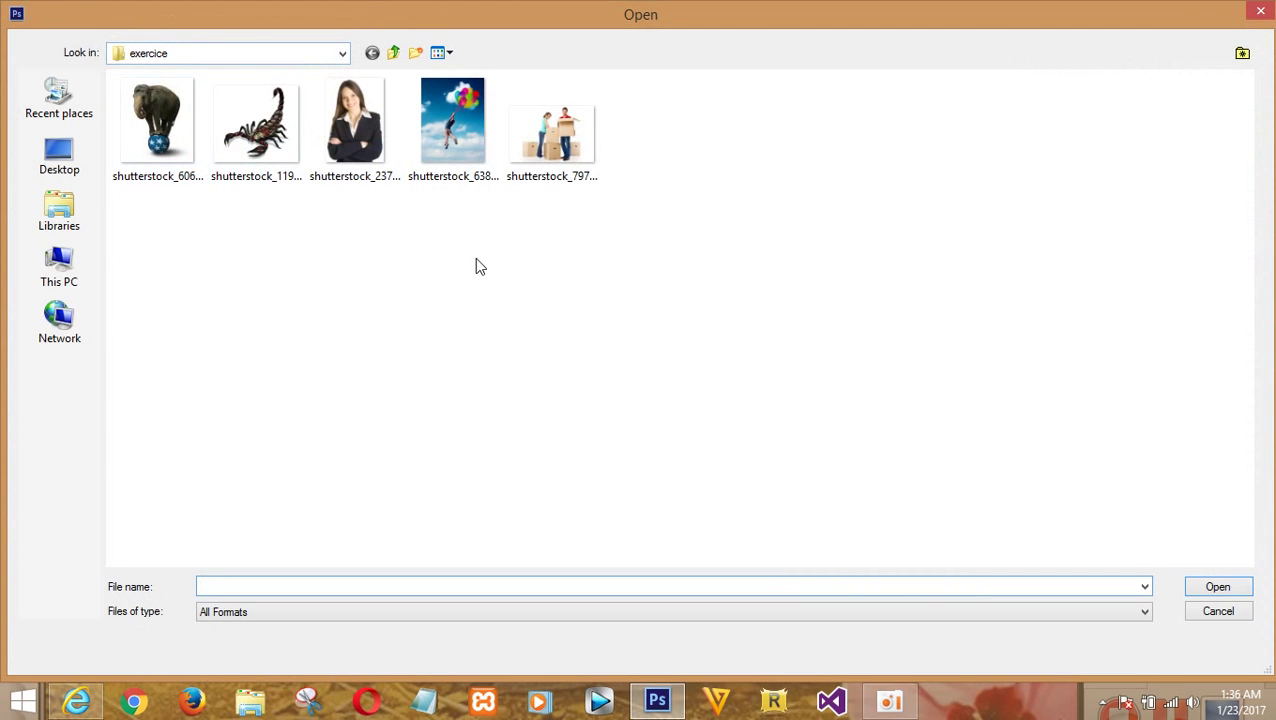
click(454, 140)
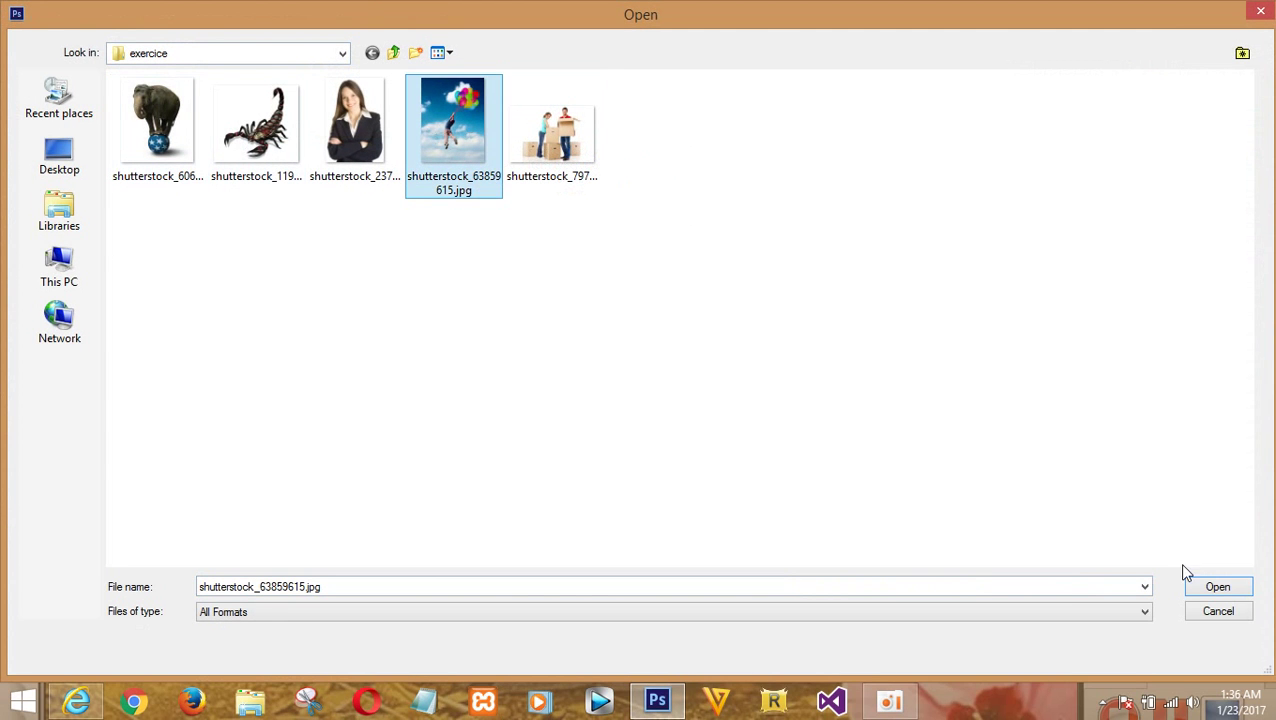
click(1217, 587)
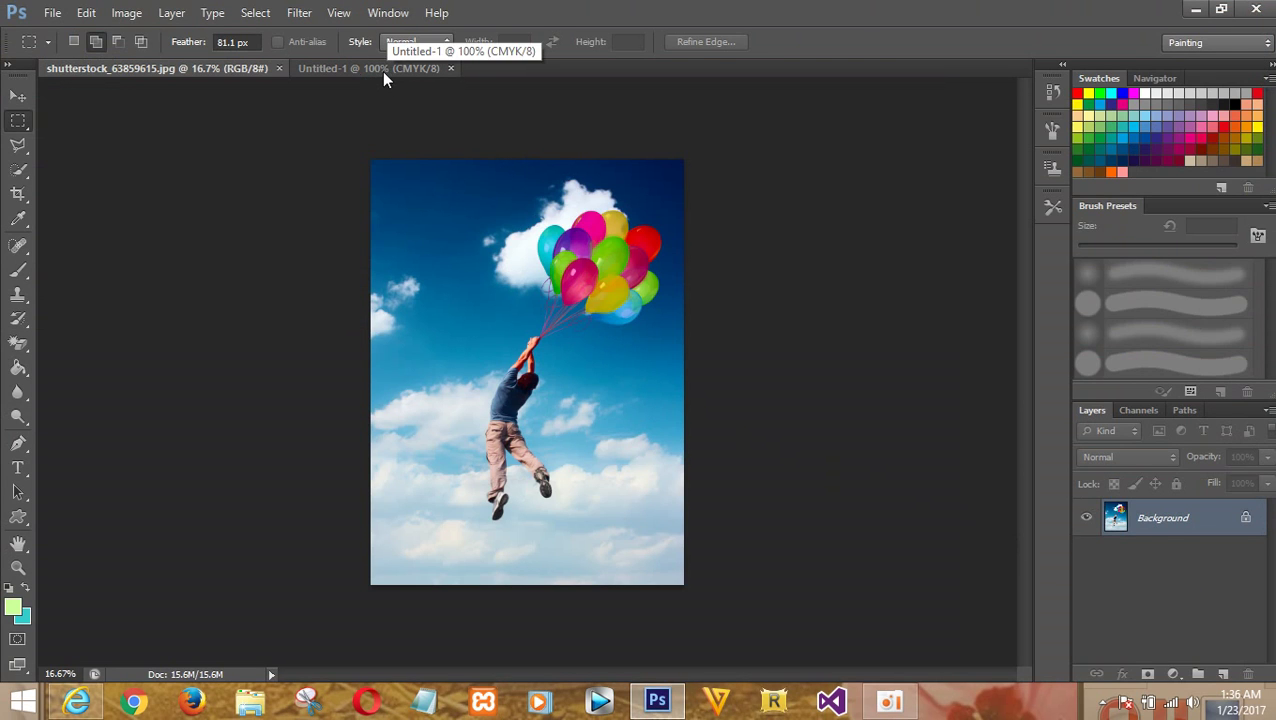
drag(382, 71, 386, 156)
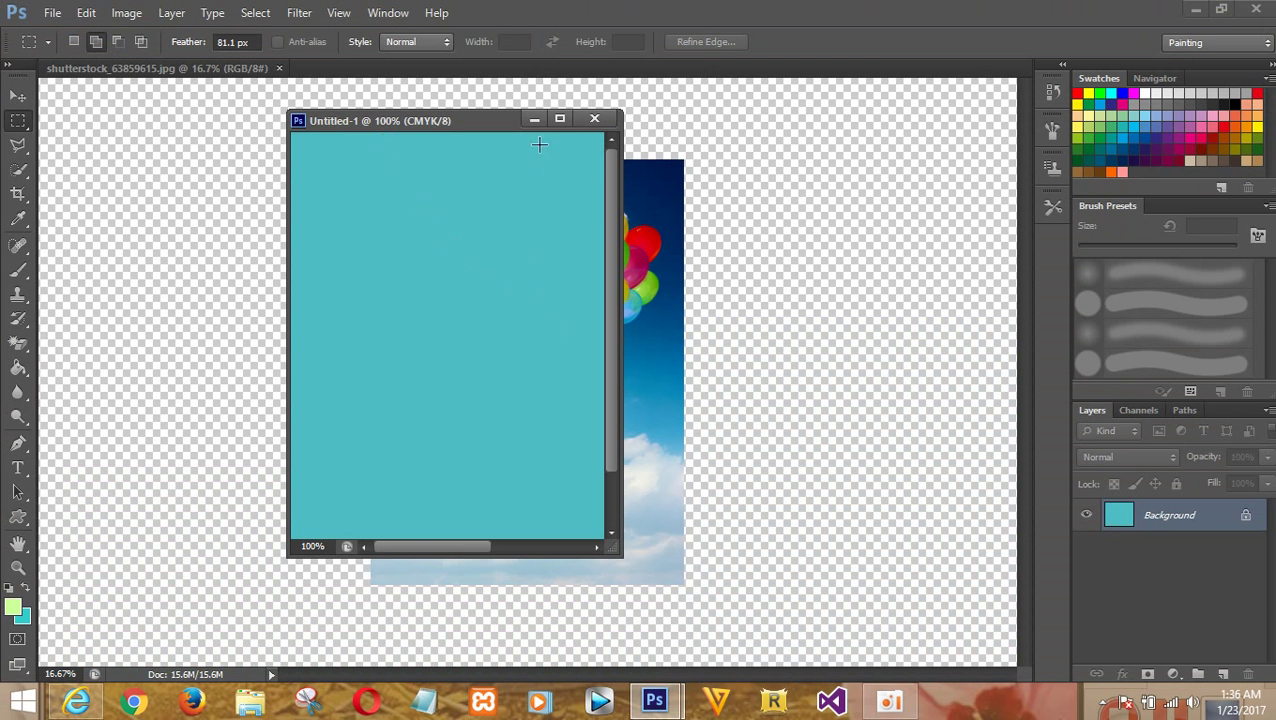
drag(477, 120, 472, 72)
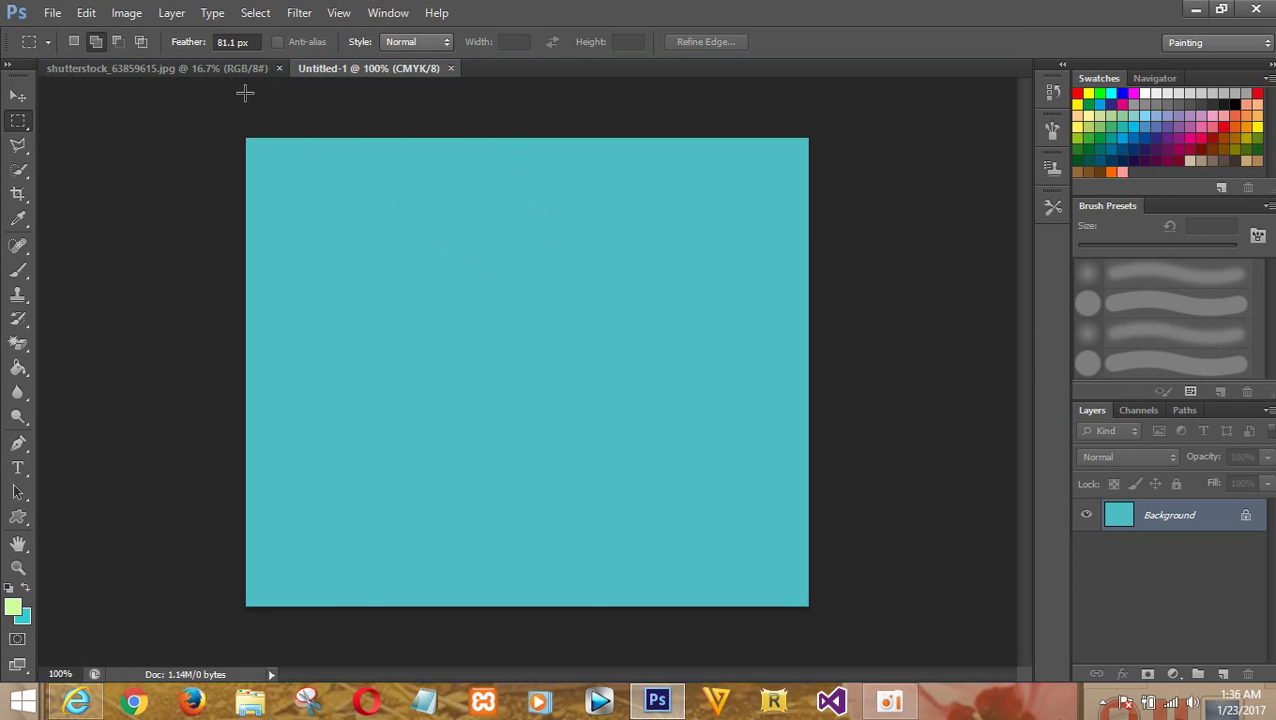
click(226, 67)
- Drag the balloon photo onto the teal canvas as Layer 1, close it, and move it up
drag(188, 66, 205, 122)
key(v)
drag(258, 288, 545, 425)
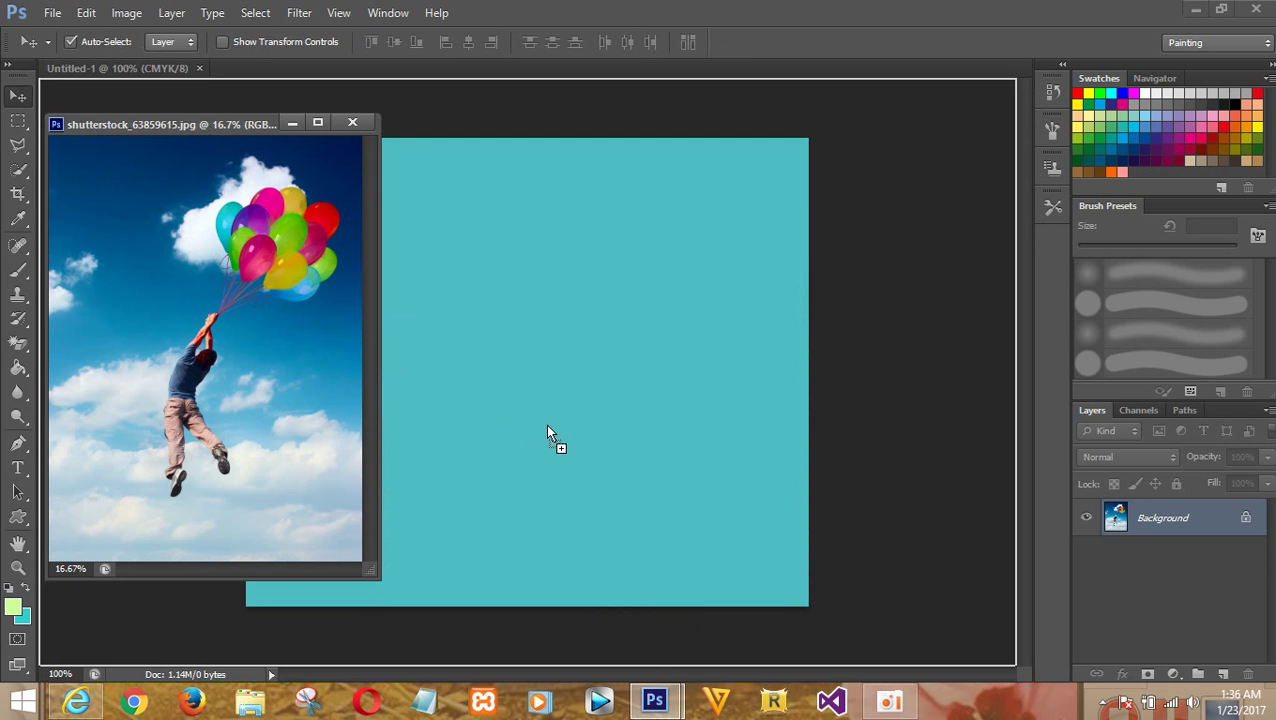
click(351, 123)
drag(657, 561, 660, 330)
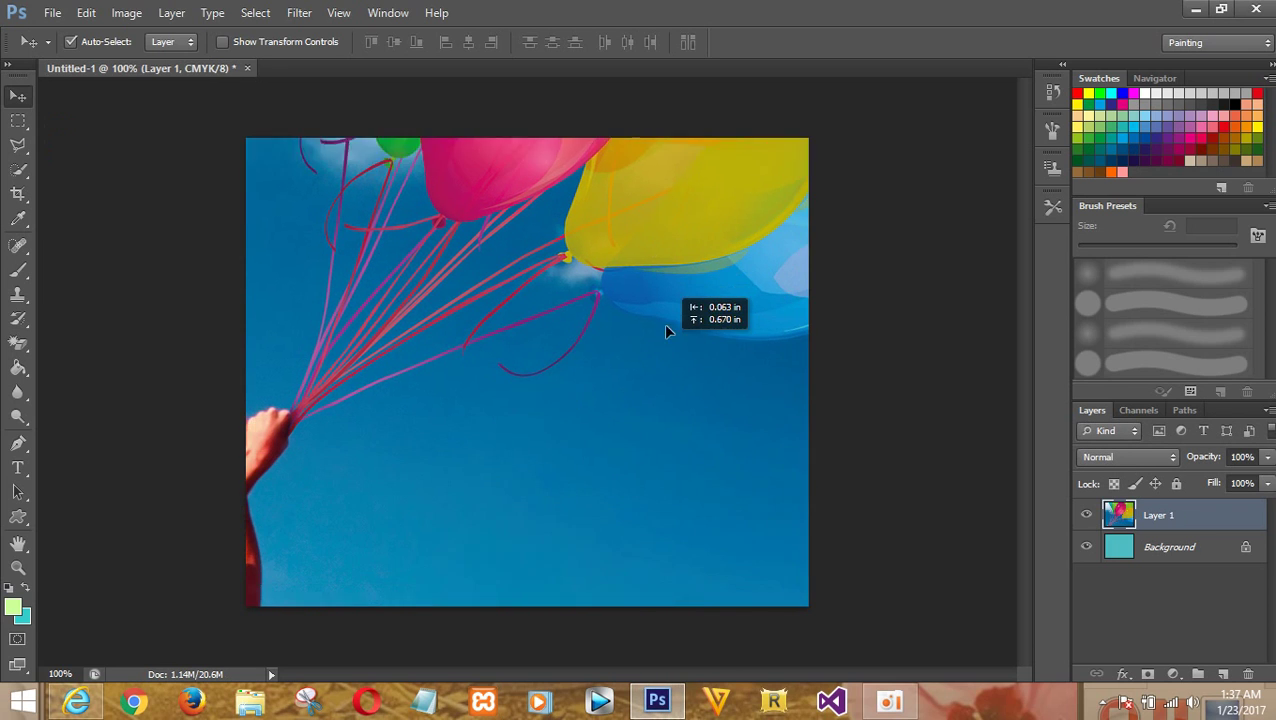
click(17, 343)
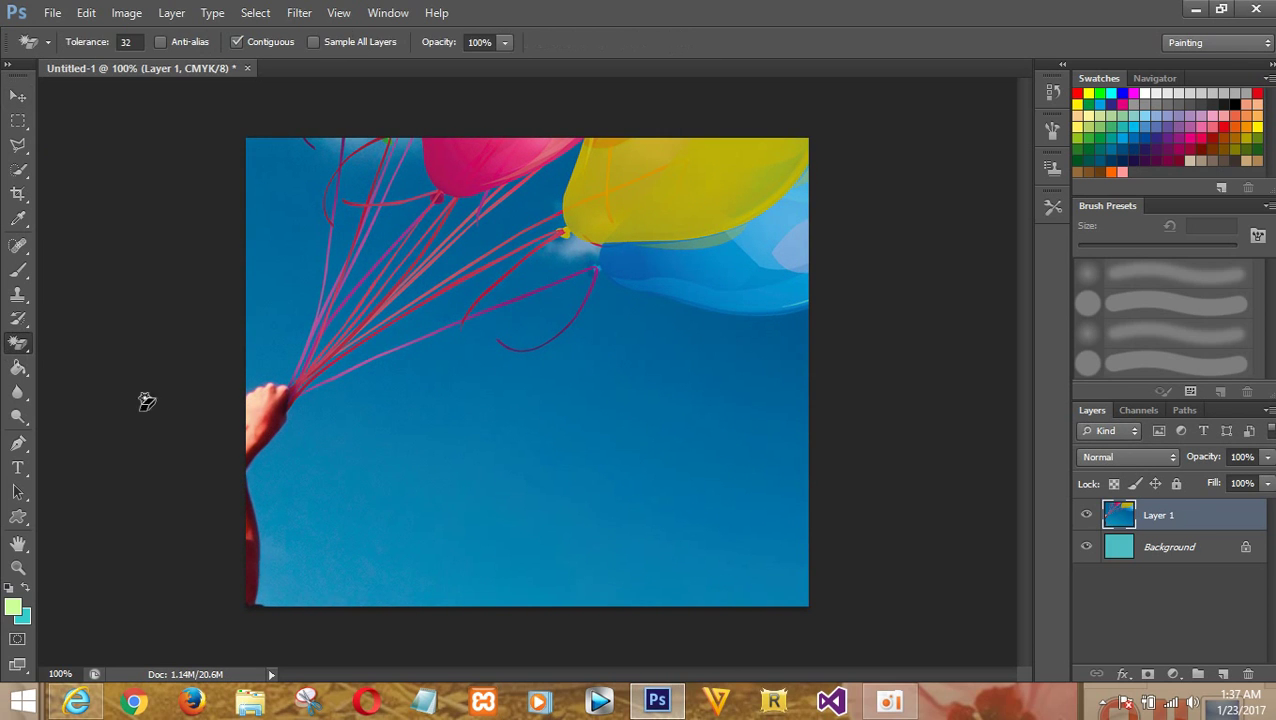
- Magic-erase the lower and central blue sky and the patches beside the balloons
click(418, 477)
click(676, 384)
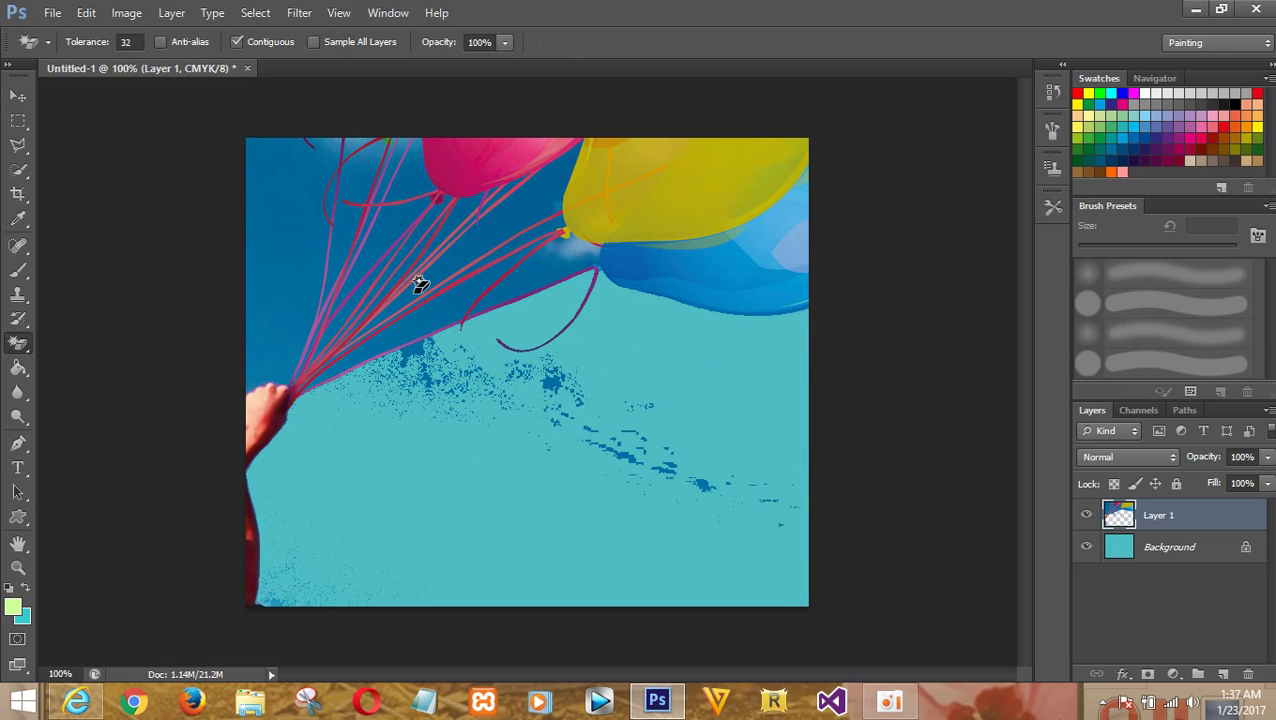
click(444, 320)
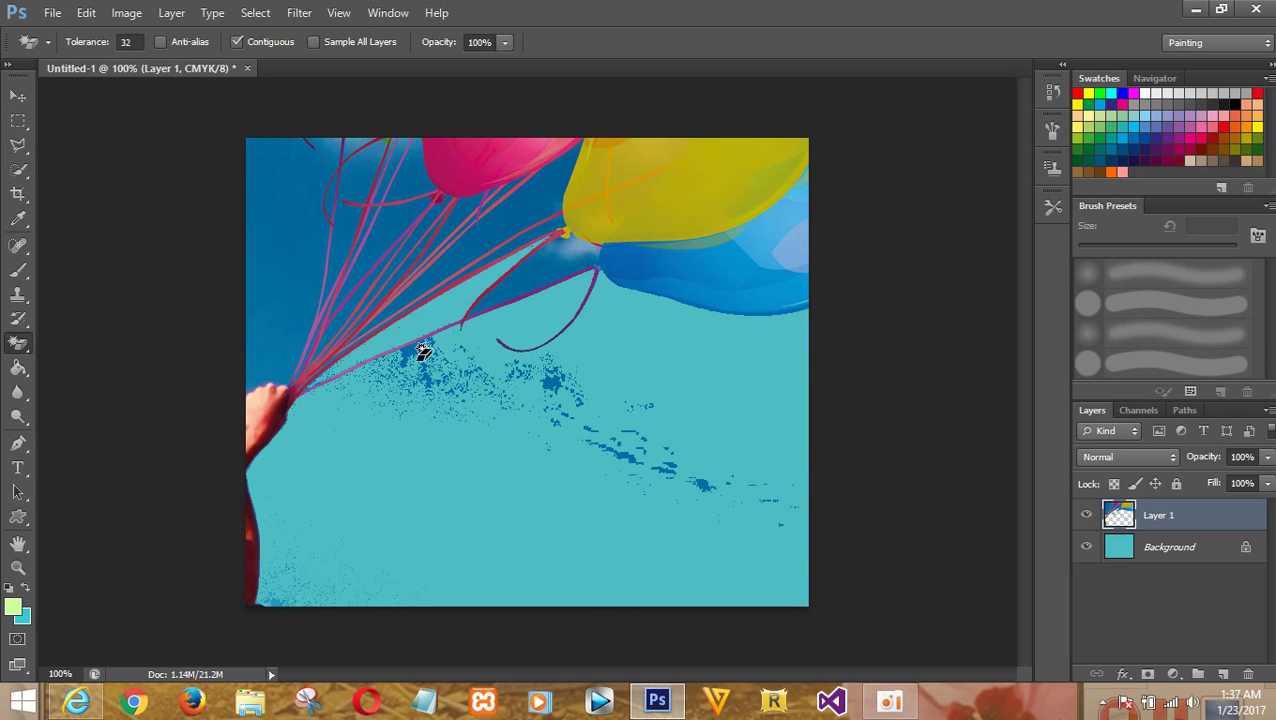
click(545, 277)
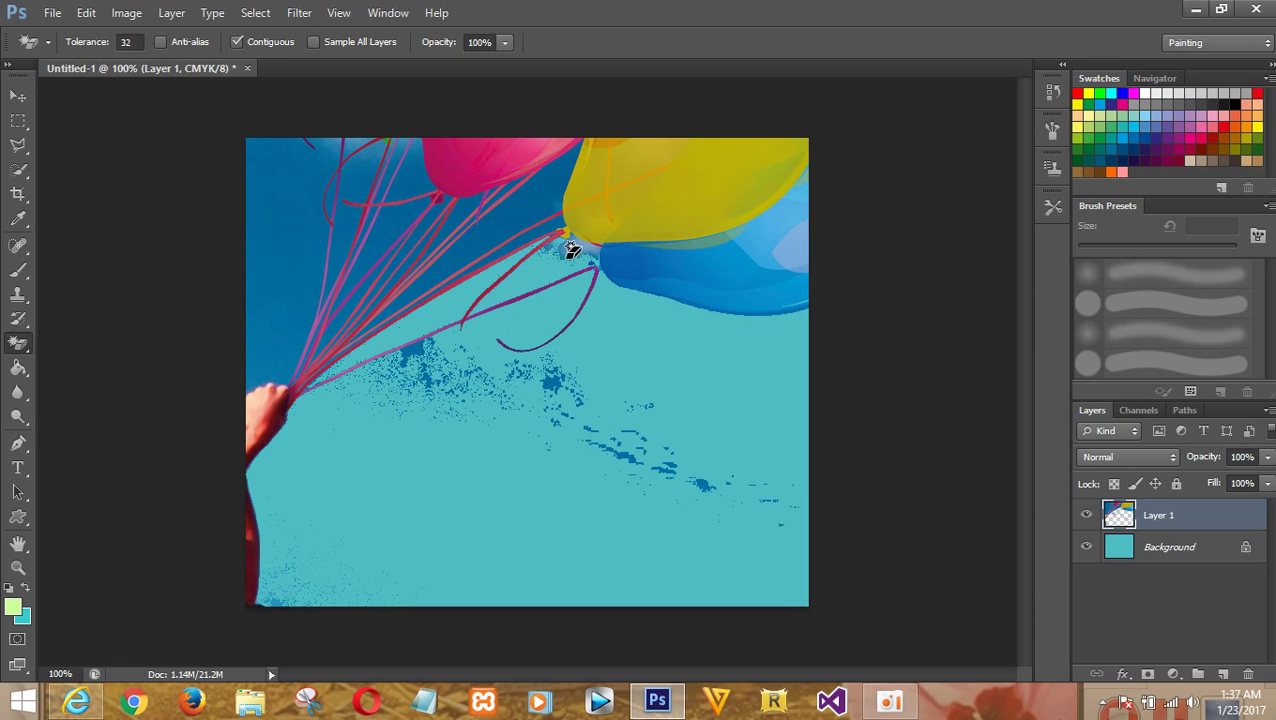
click(570, 250)
click(533, 199)
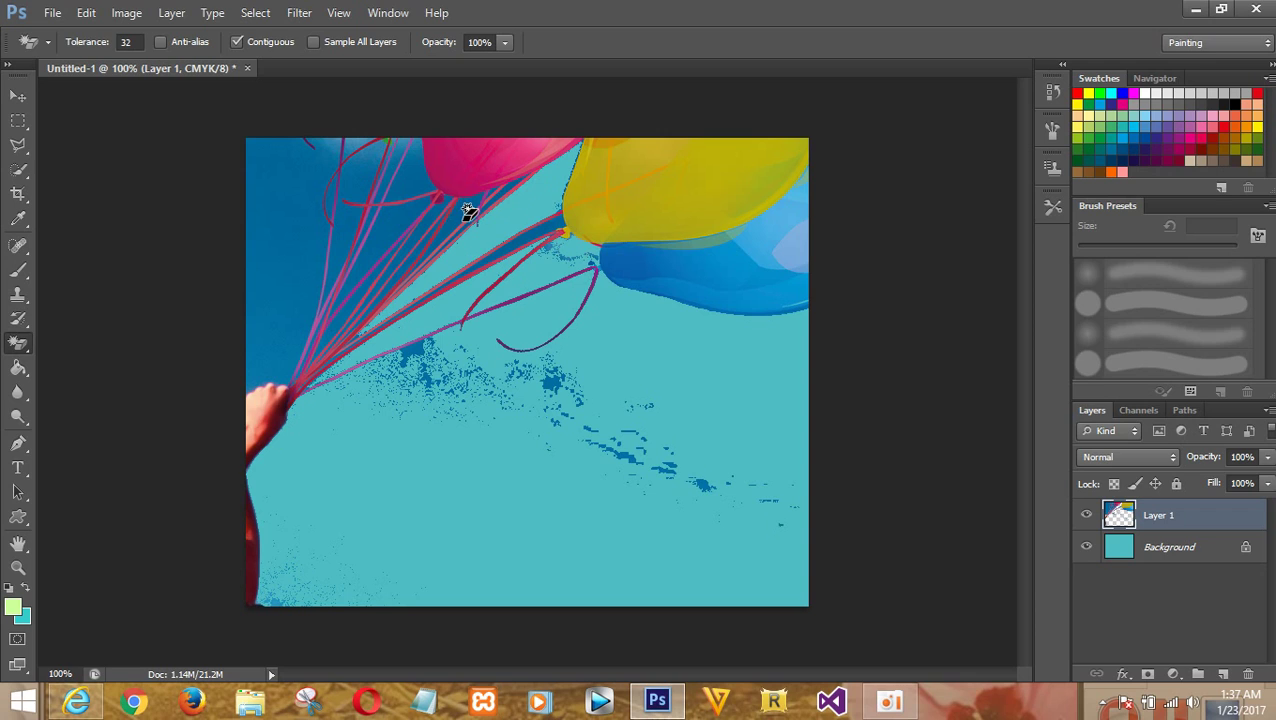
click(535, 232)
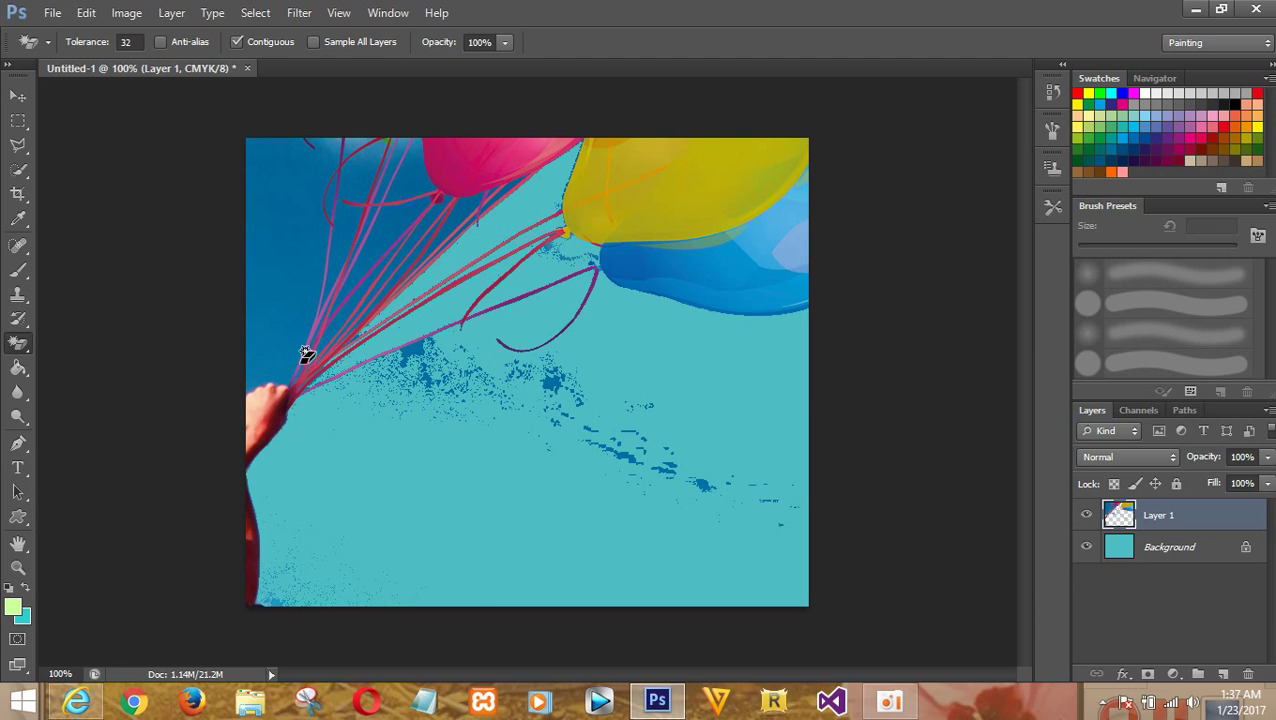
- Magic-erase the remaining blue slivers between the strings, the left edge and the top
click(408, 268)
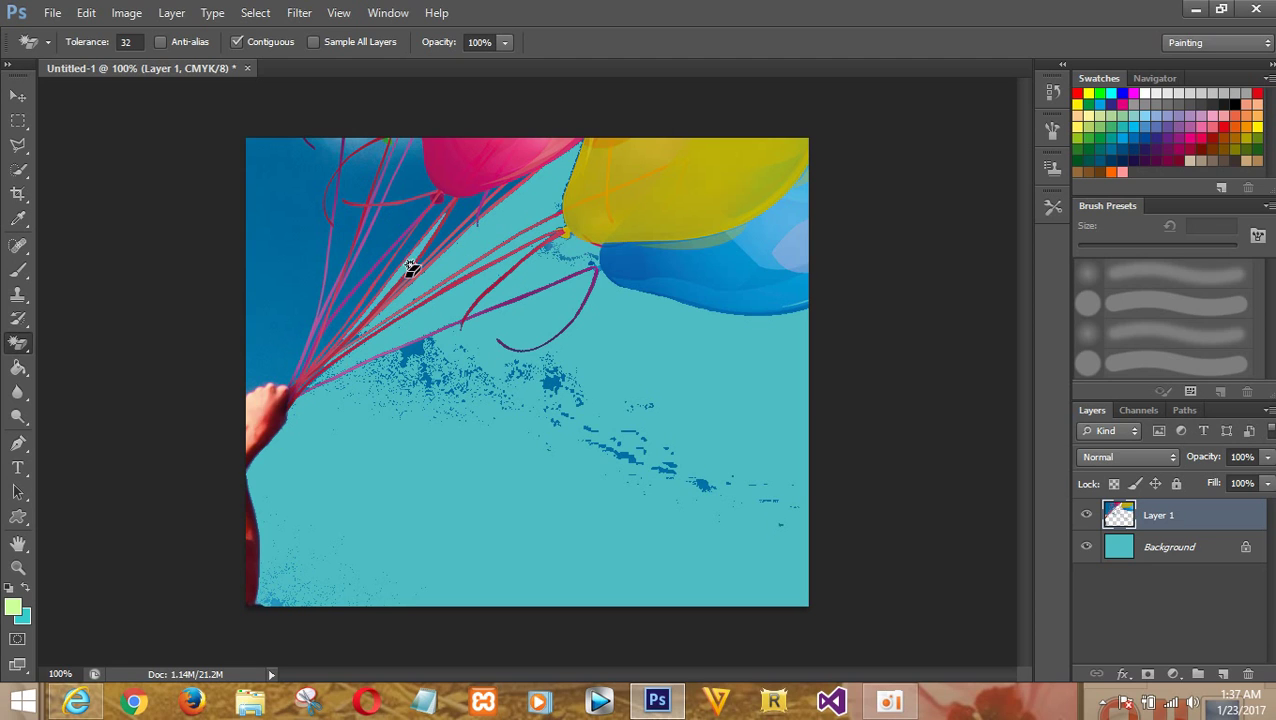
click(455, 222)
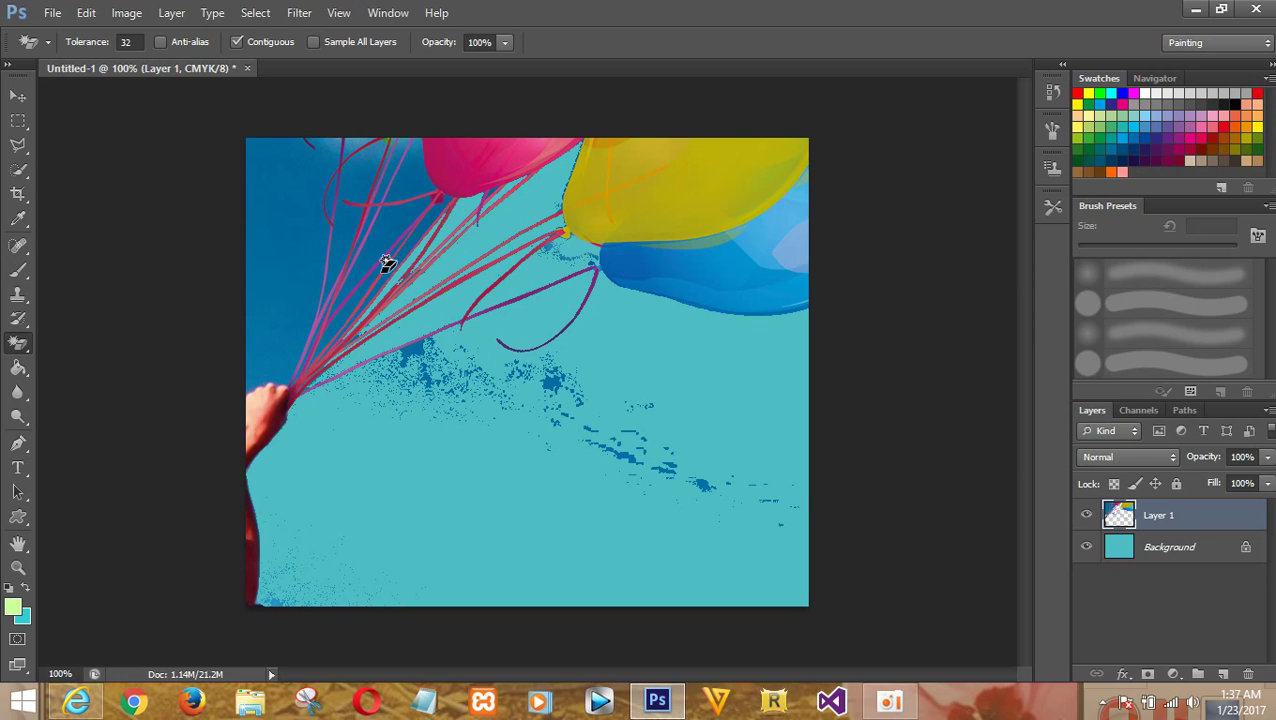
click(399, 215)
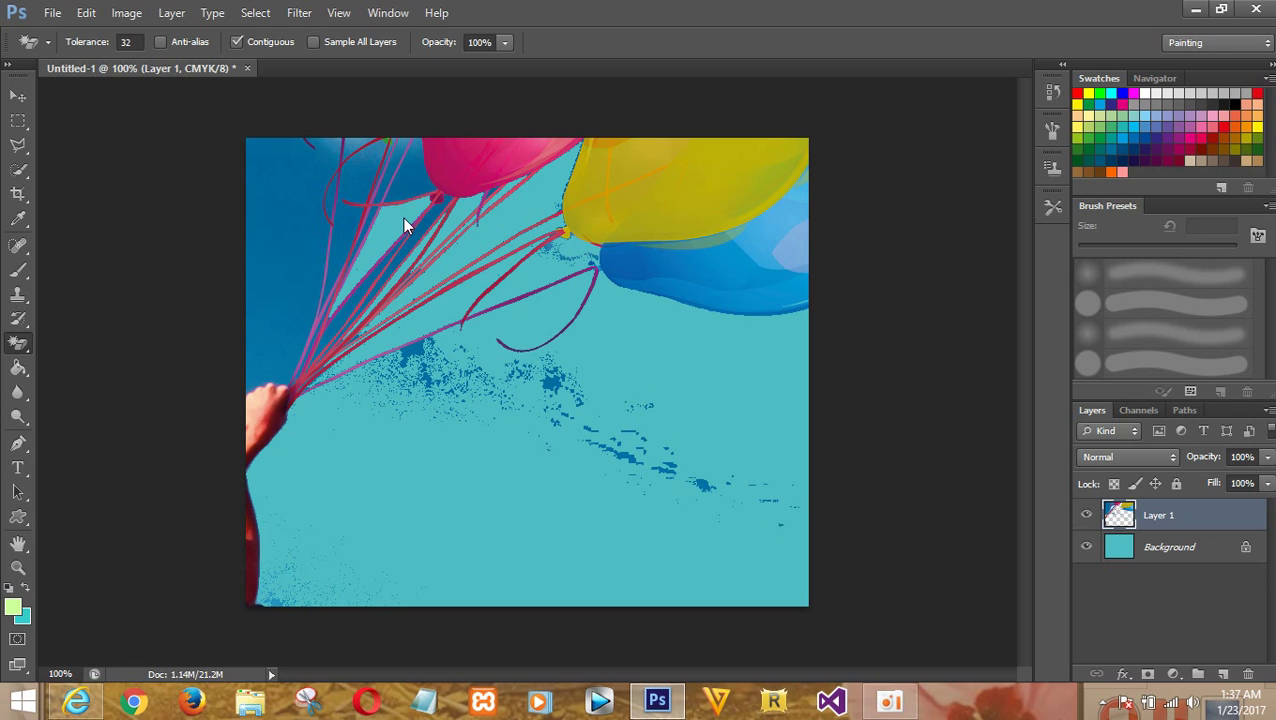
click(349, 302)
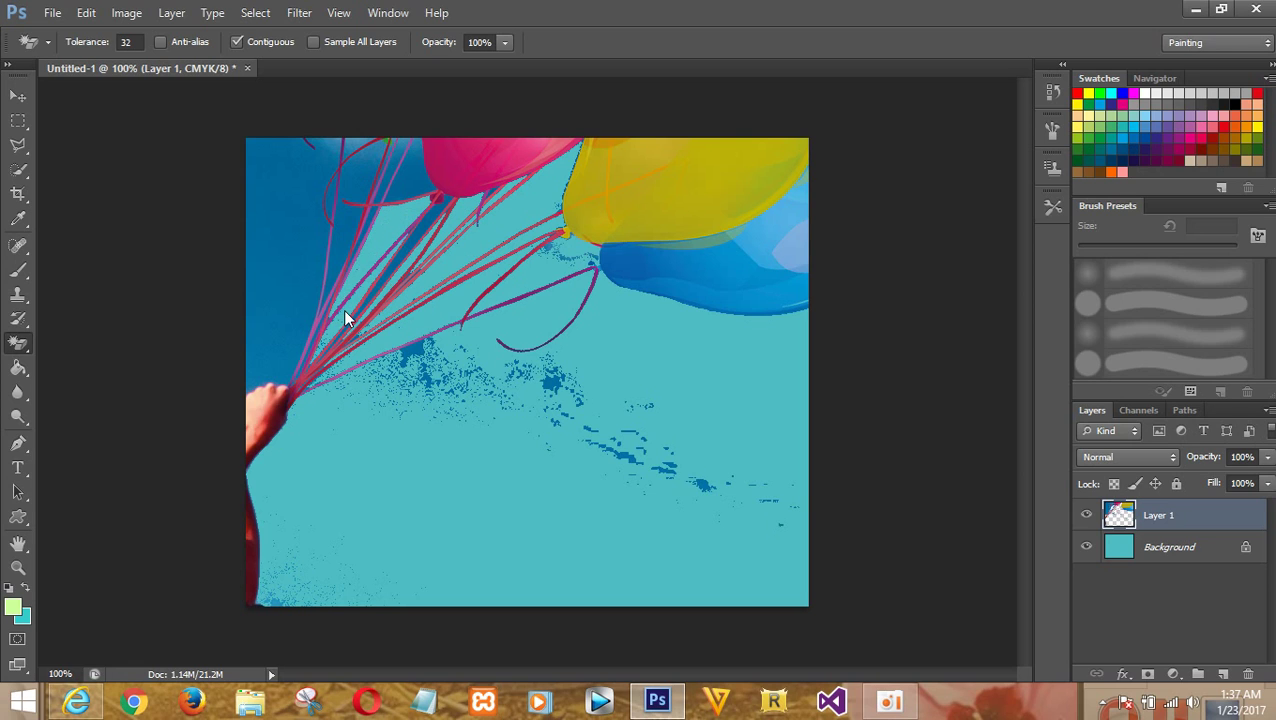
click(437, 208)
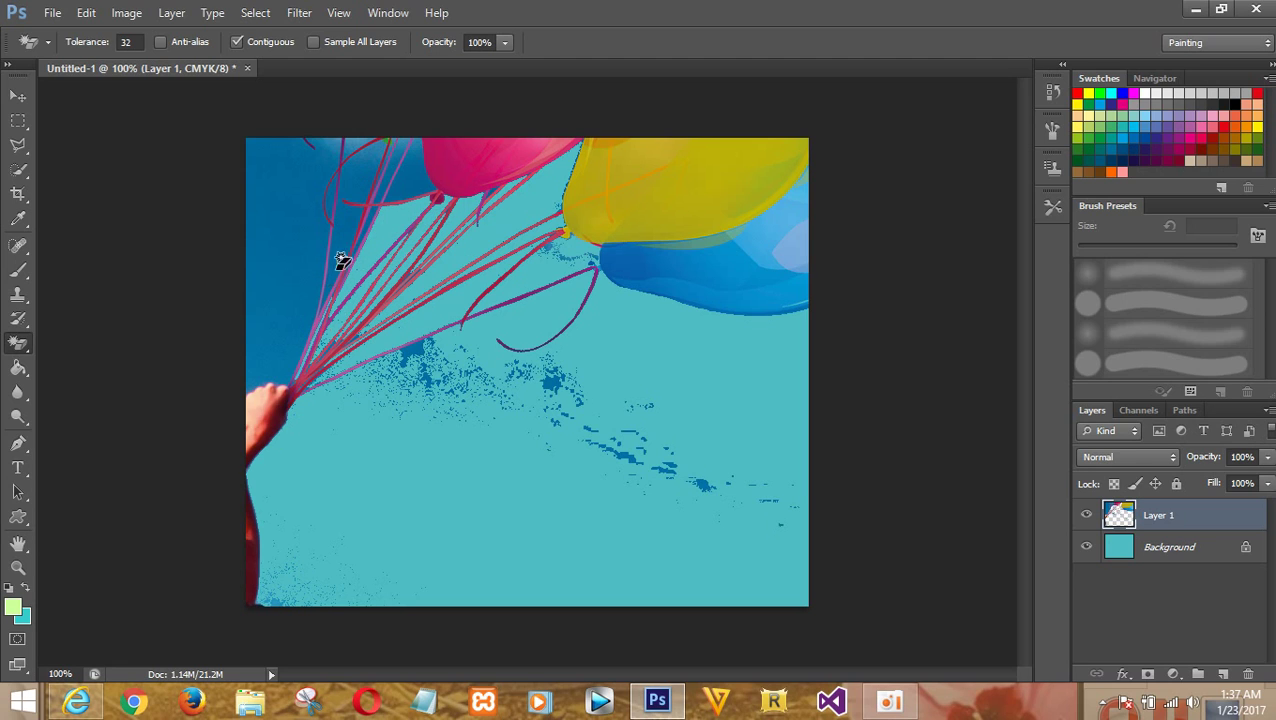
click(369, 212)
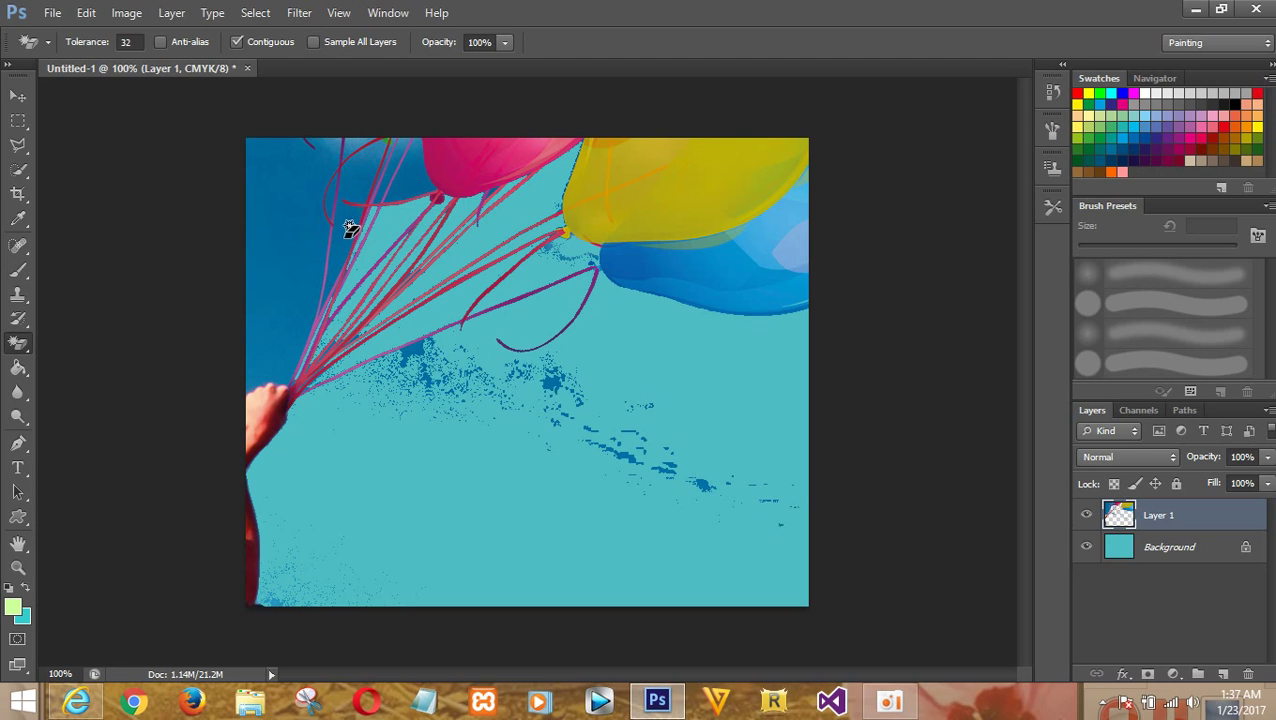
click(340, 235)
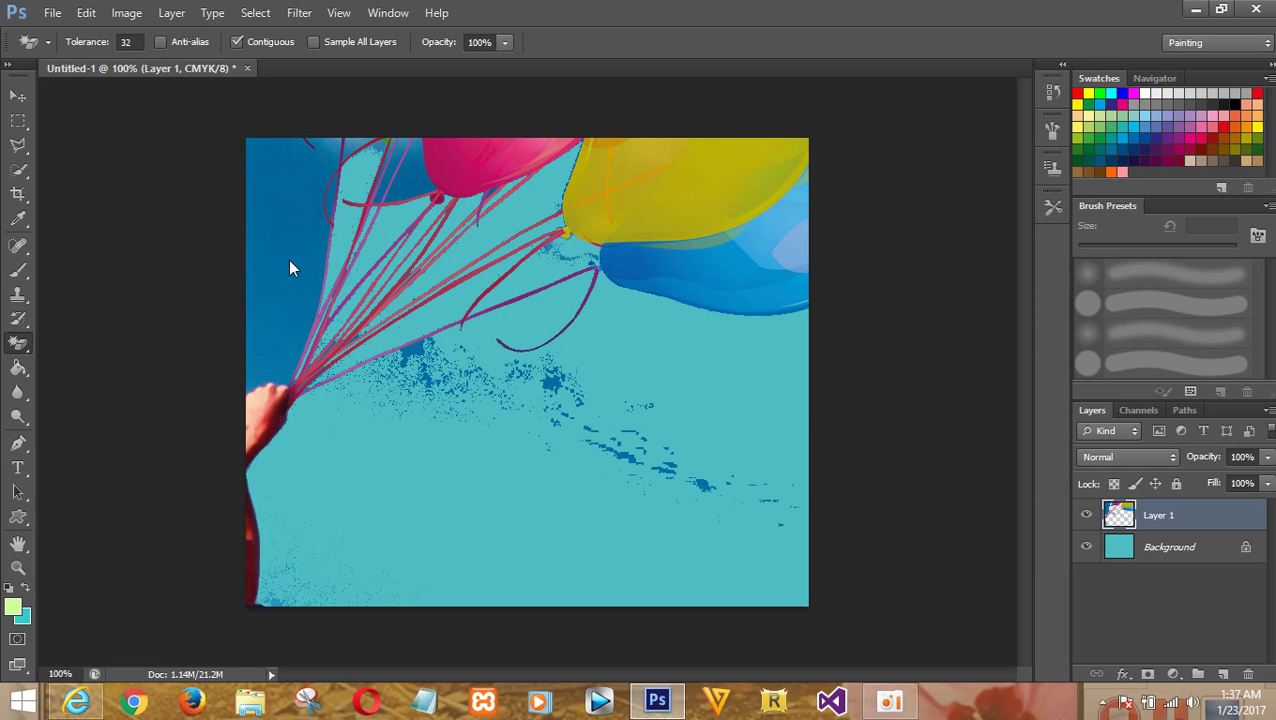
click(290, 264)
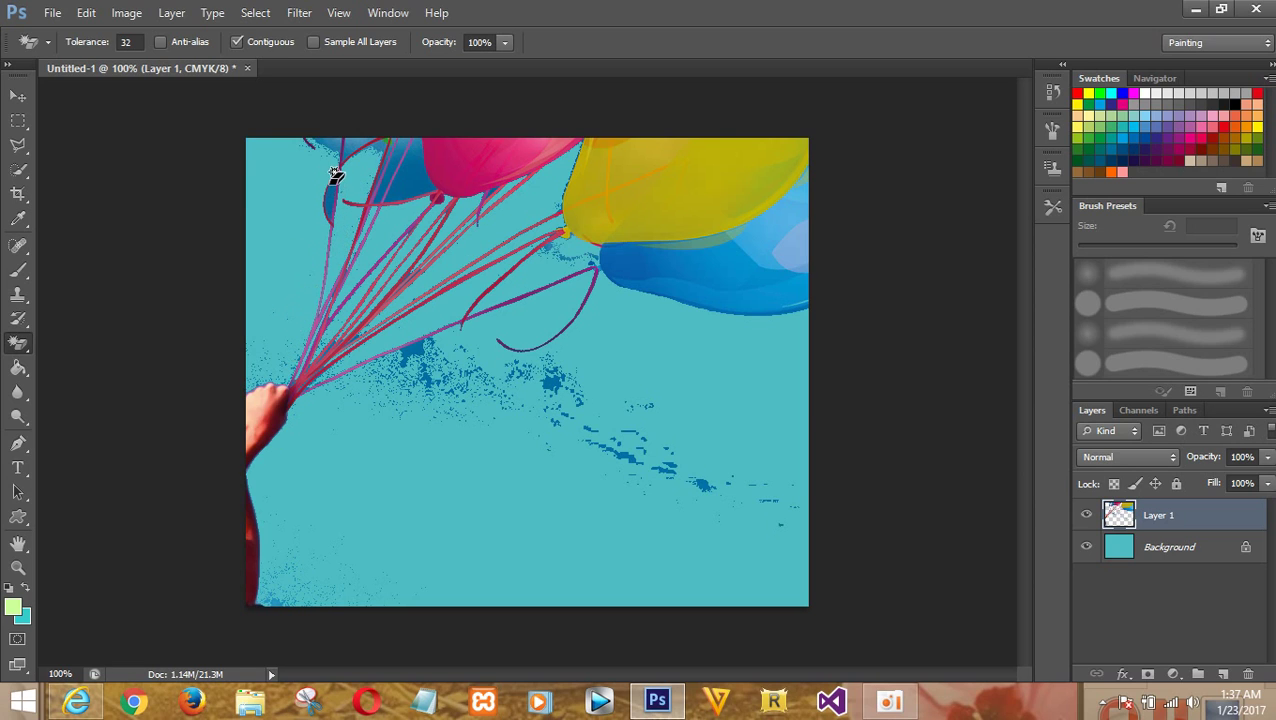
click(335, 187)
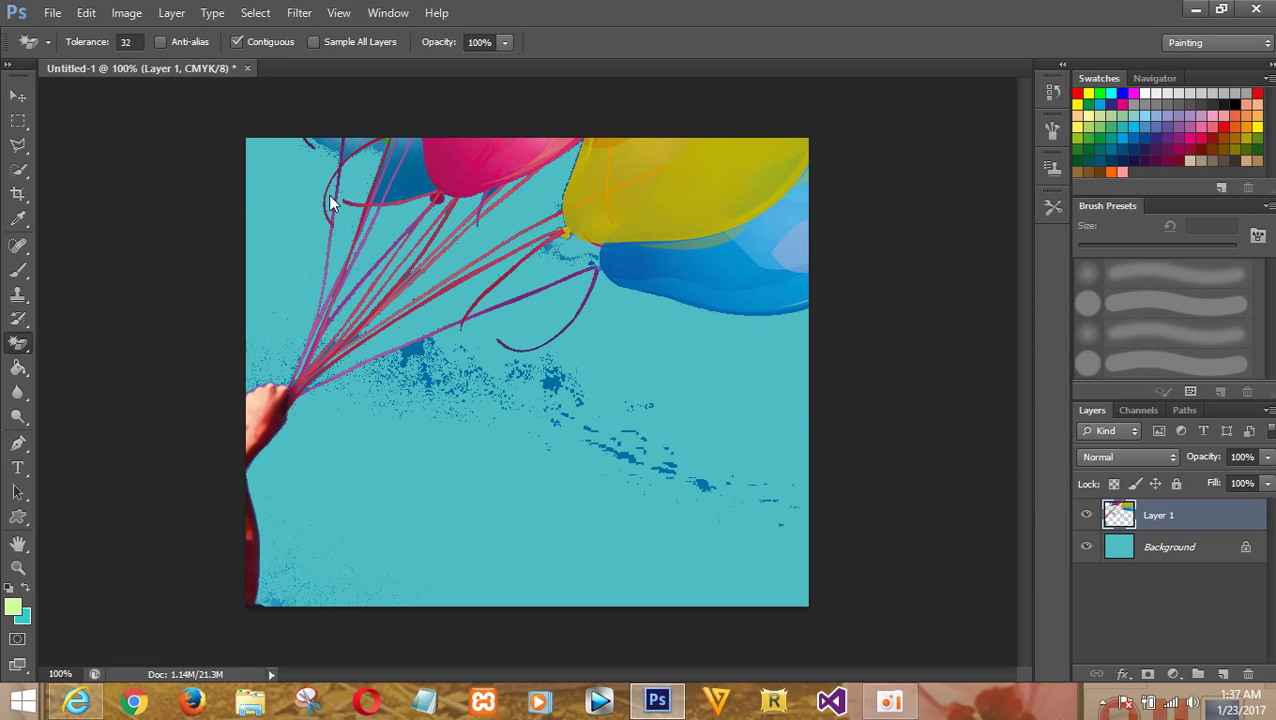
click(411, 190)
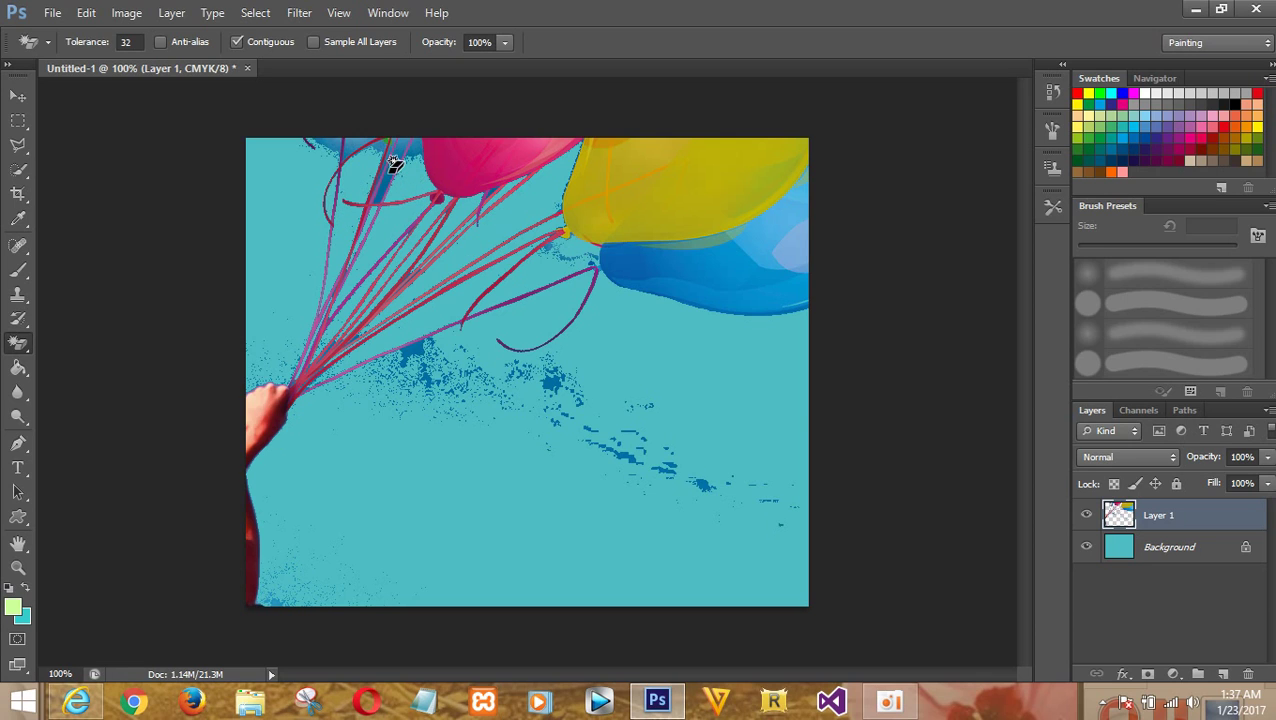
click(426, 149)
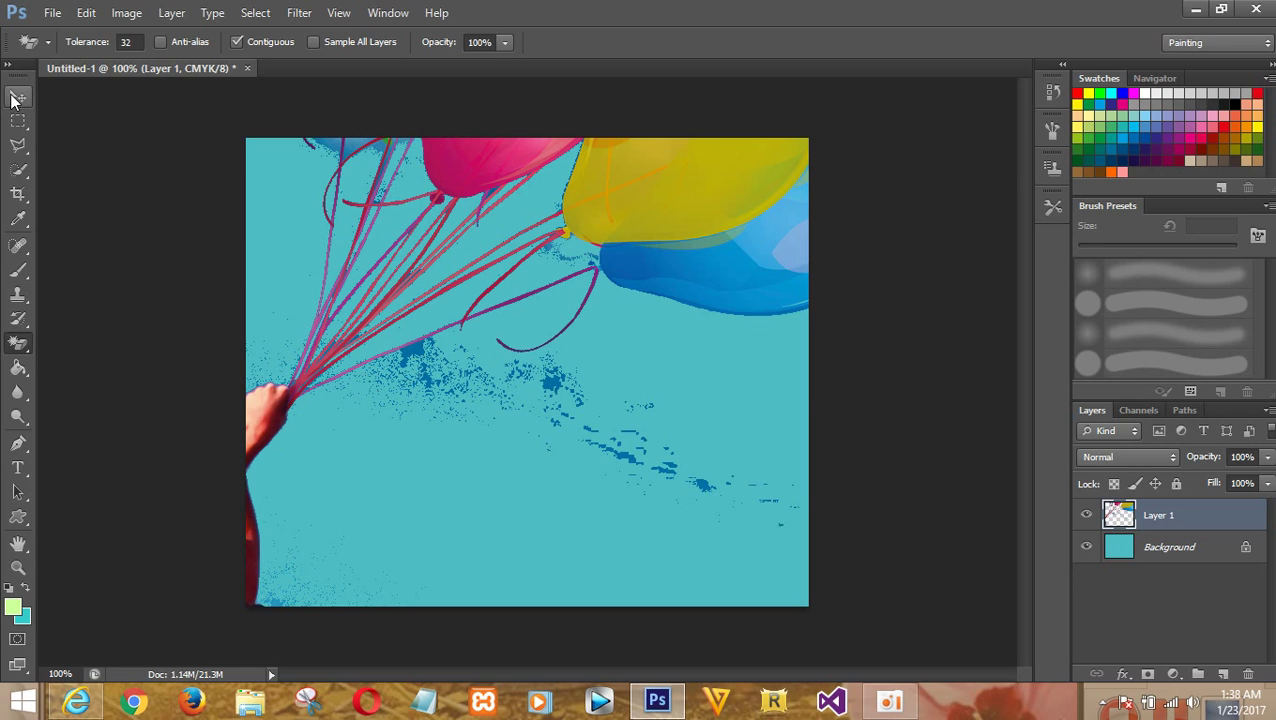
- Drag Layer 1 around with the Move tool to try new positions
click(16, 98)
drag(560, 405, 607, 315)
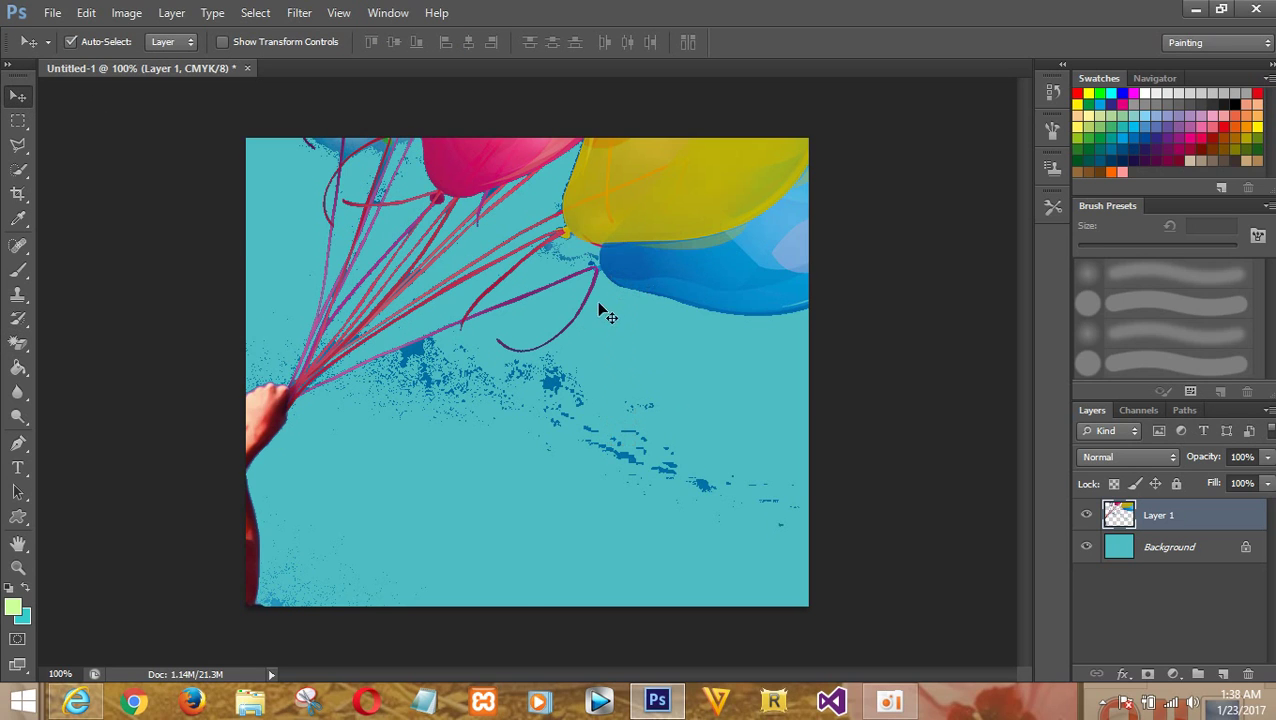
drag(447, 470, 641, 478)
- Free-transform Layer 1 so sky, clouds and the man's arm fill the canvas, then apply it
key(ctrl+t)
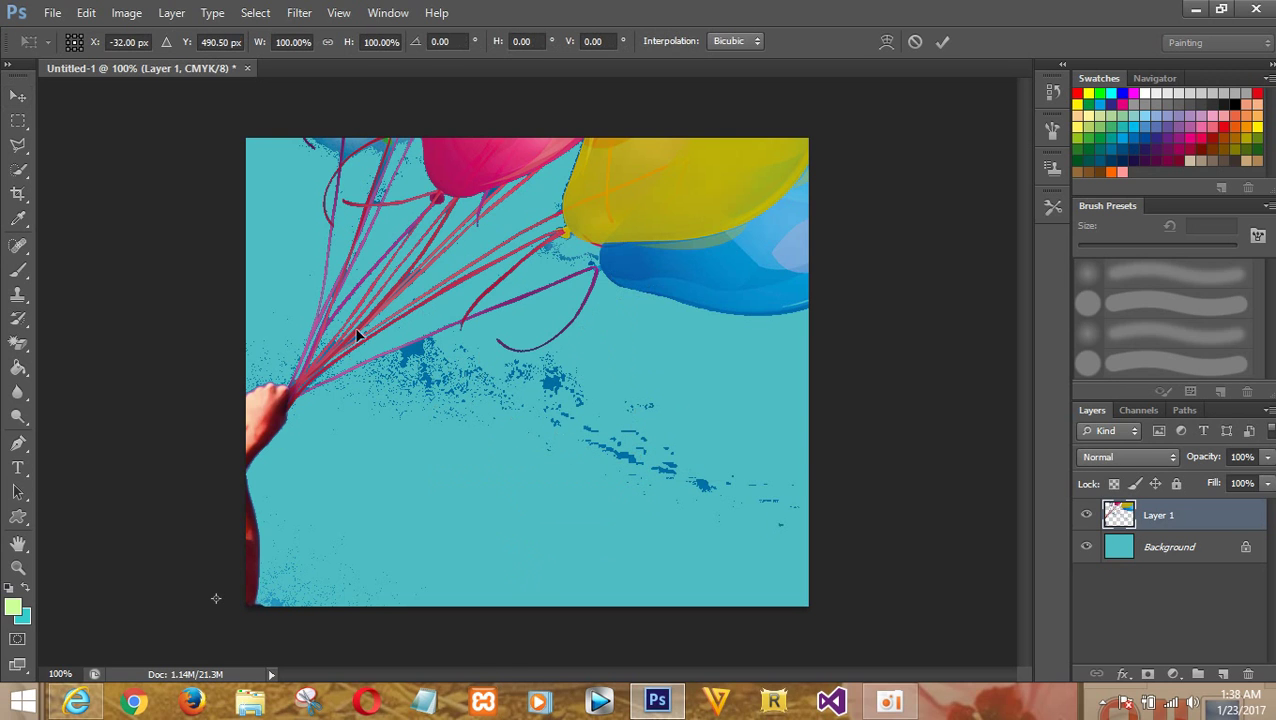
drag(355, 333, 627, 411)
drag(416, 293, 848, 287)
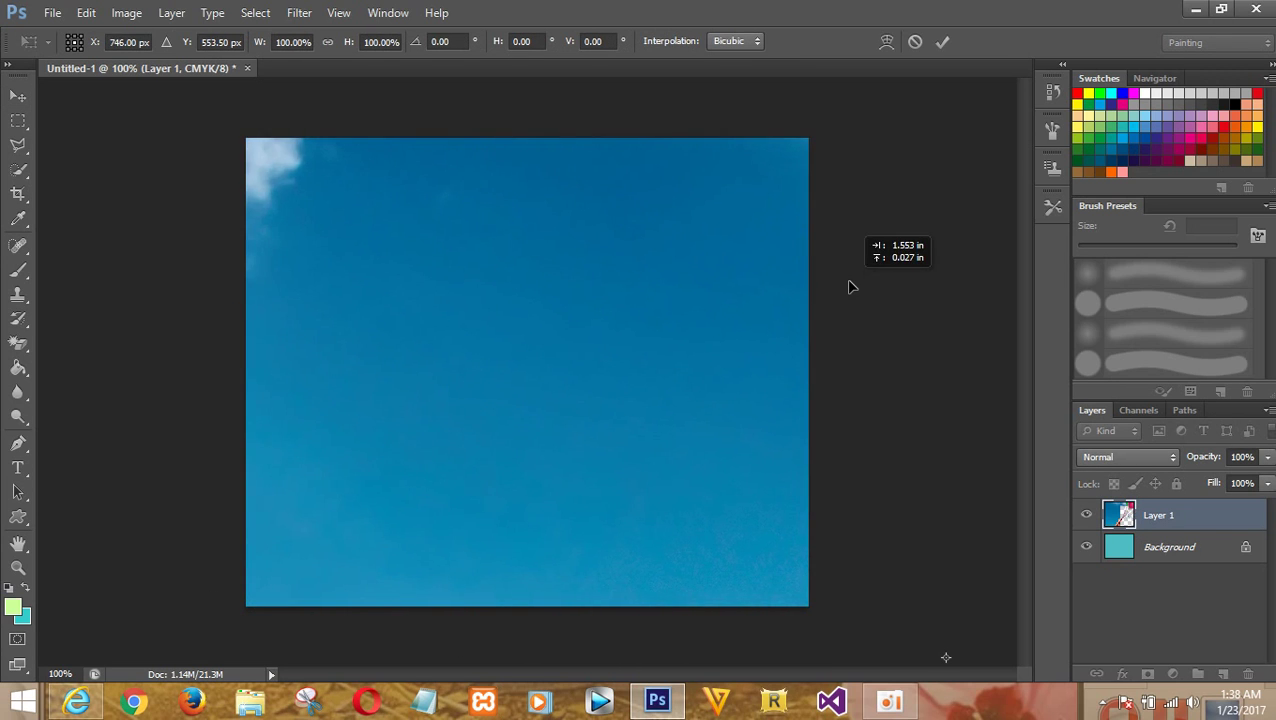
mouse_move(481, 401)
mouse_down()
mouse_move(372, 275)
mouse_move(300, 298)
mouse_up()
click(18, 345)
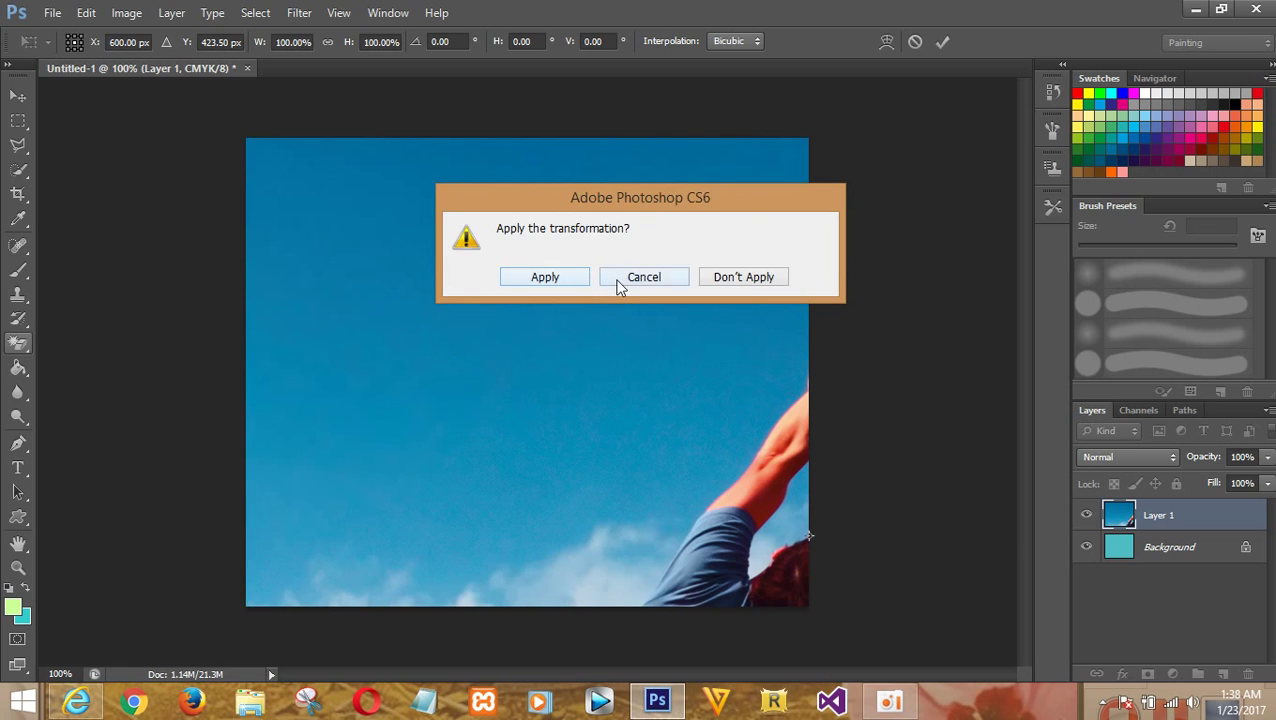
click(610, 277)
click(18, 96)
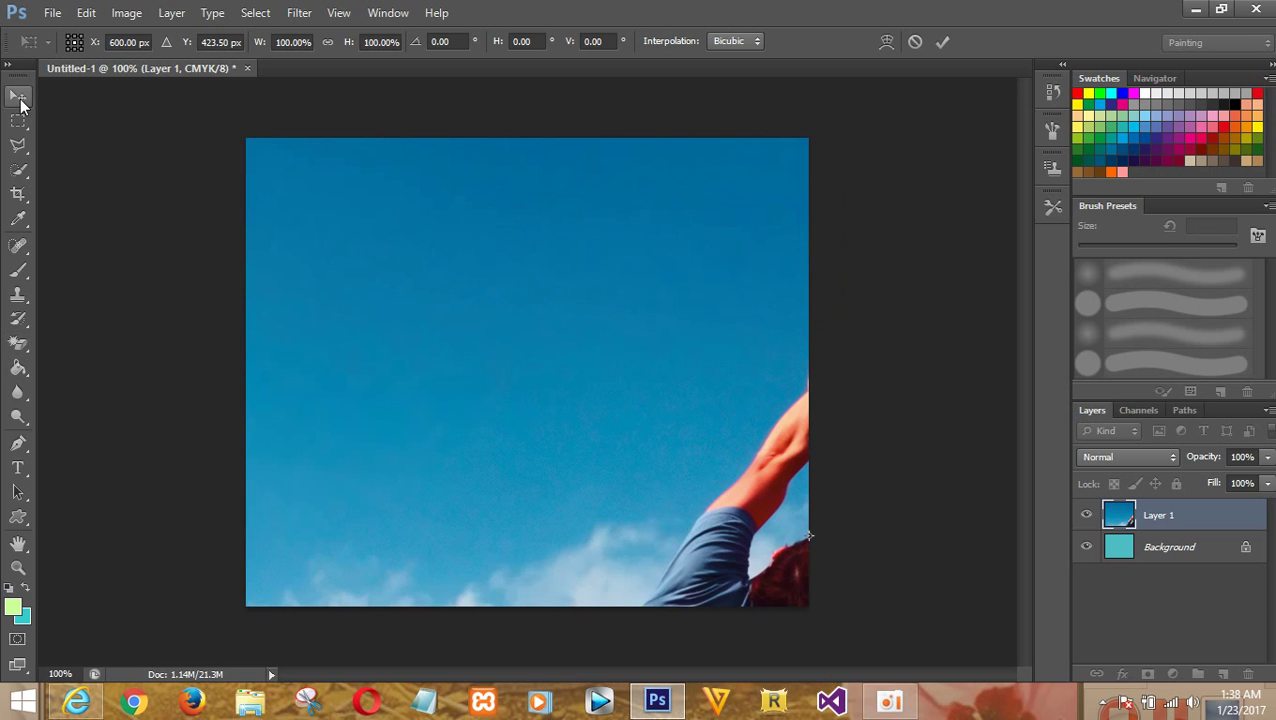
click(557, 277)
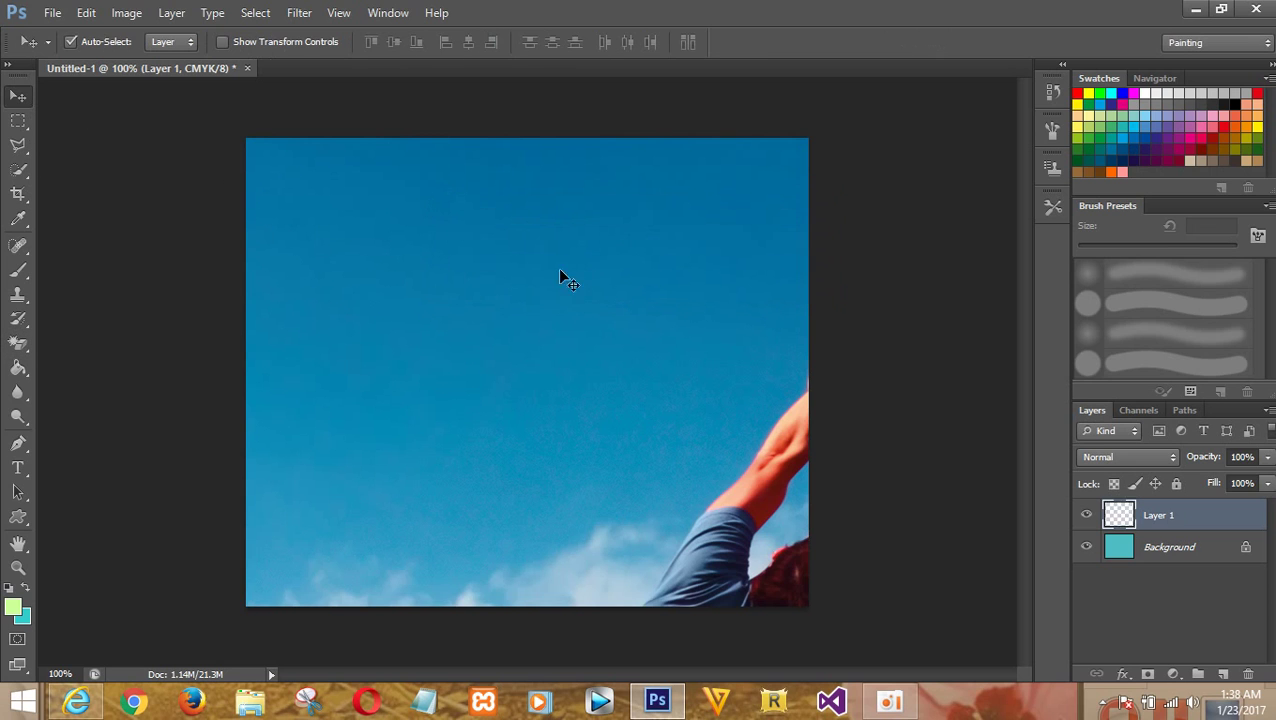
click(26, 344)
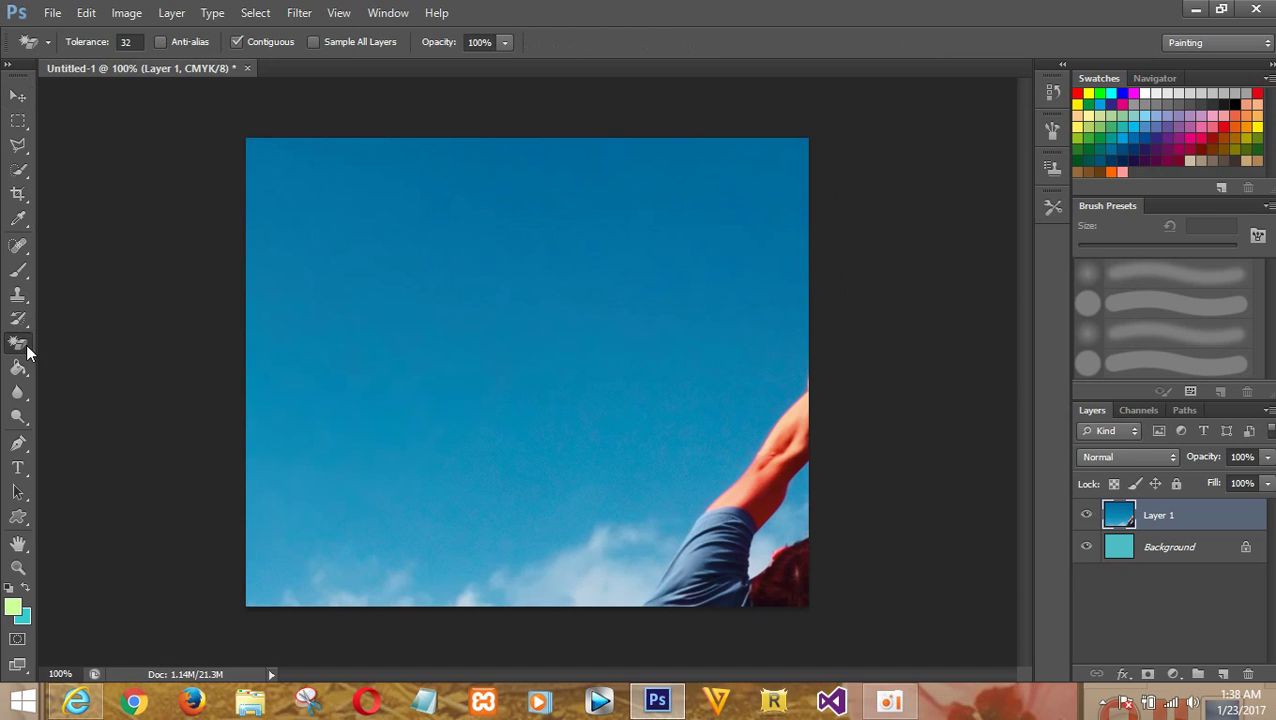
- Magic-erase the large sky area, lower bands, cloud area and dark top band around the arm
click(442, 350)
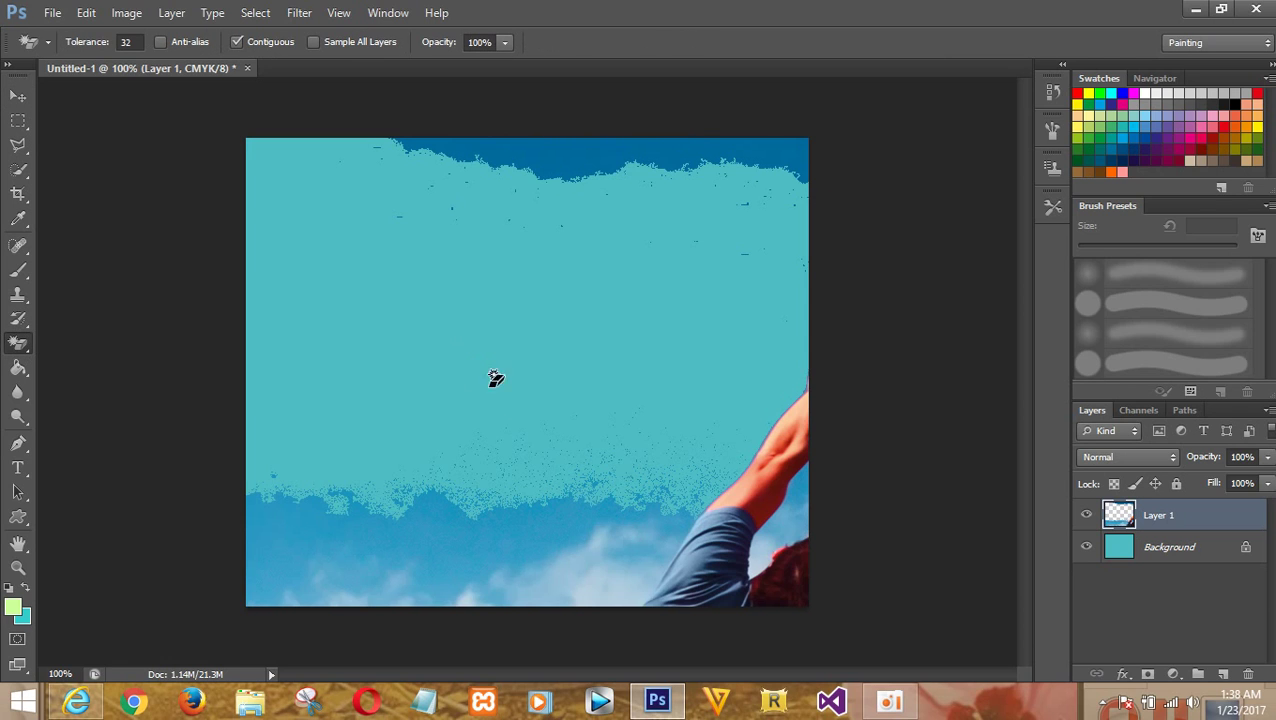
click(484, 538)
click(572, 560)
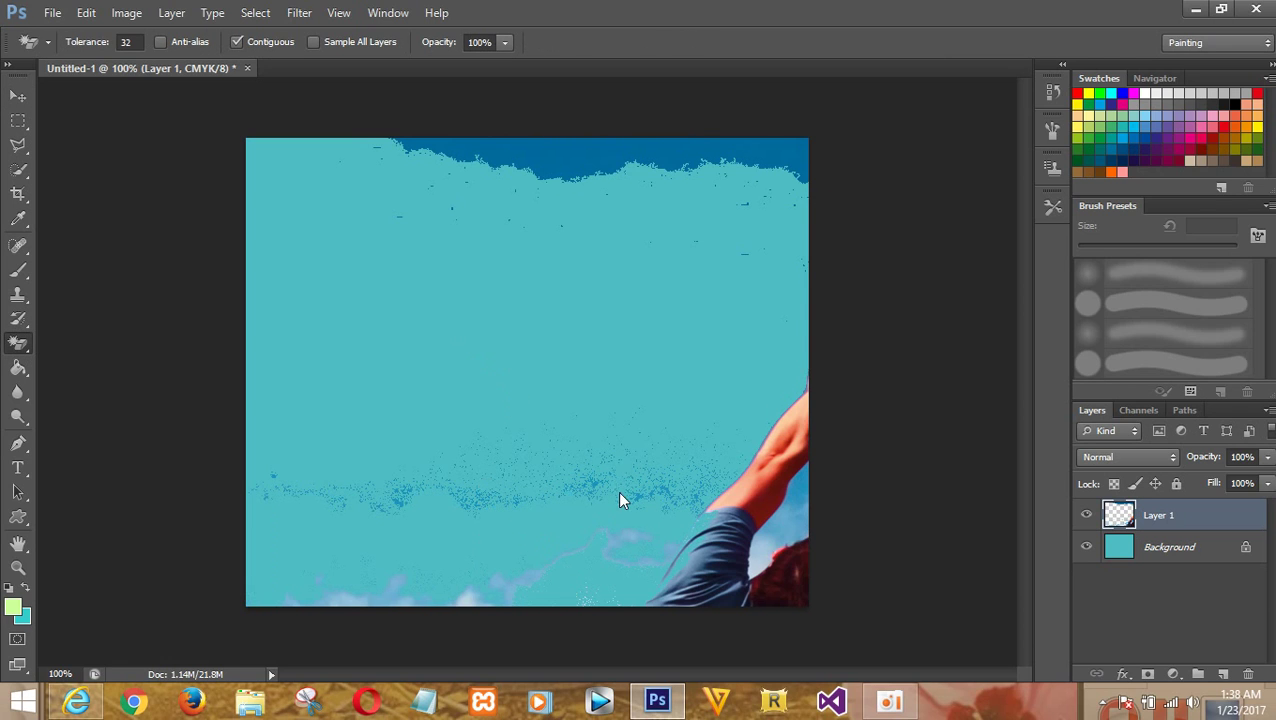
click(579, 151)
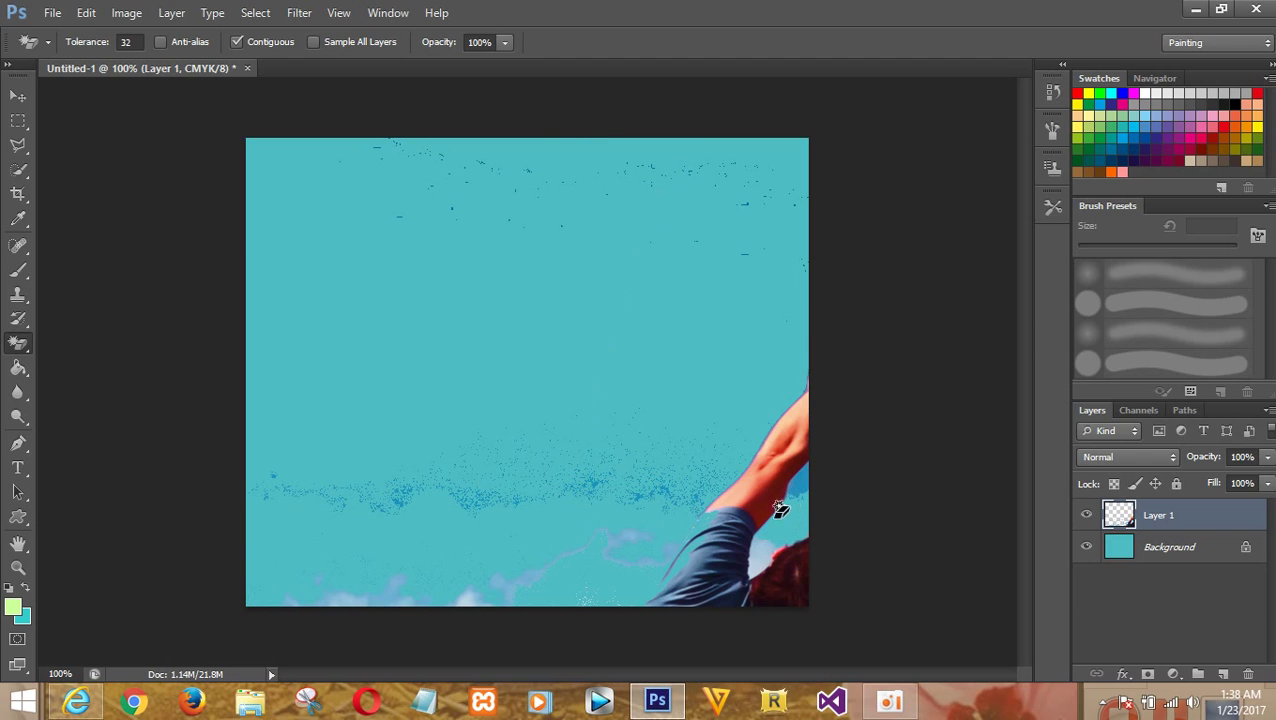
click(18, 96)
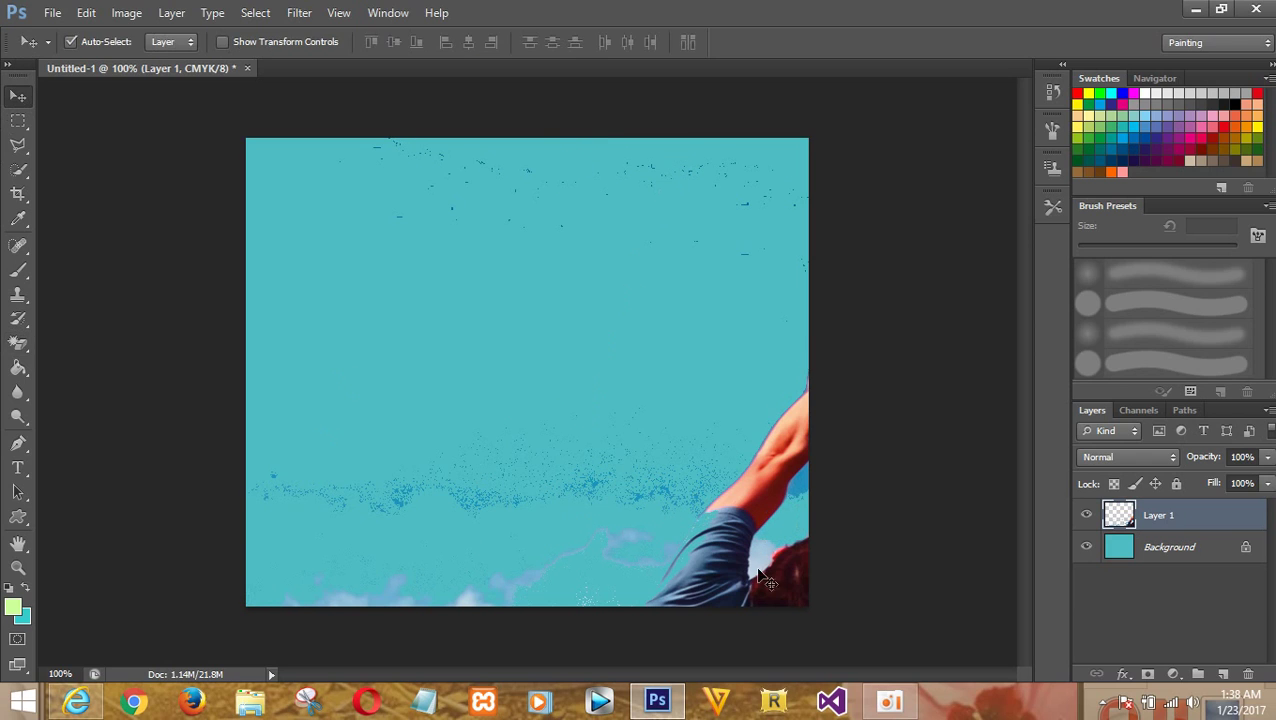
- Move Layer 1 up to show the man's torso, then magic-erase the clouds to his left
drag(712, 565, 712, 205)
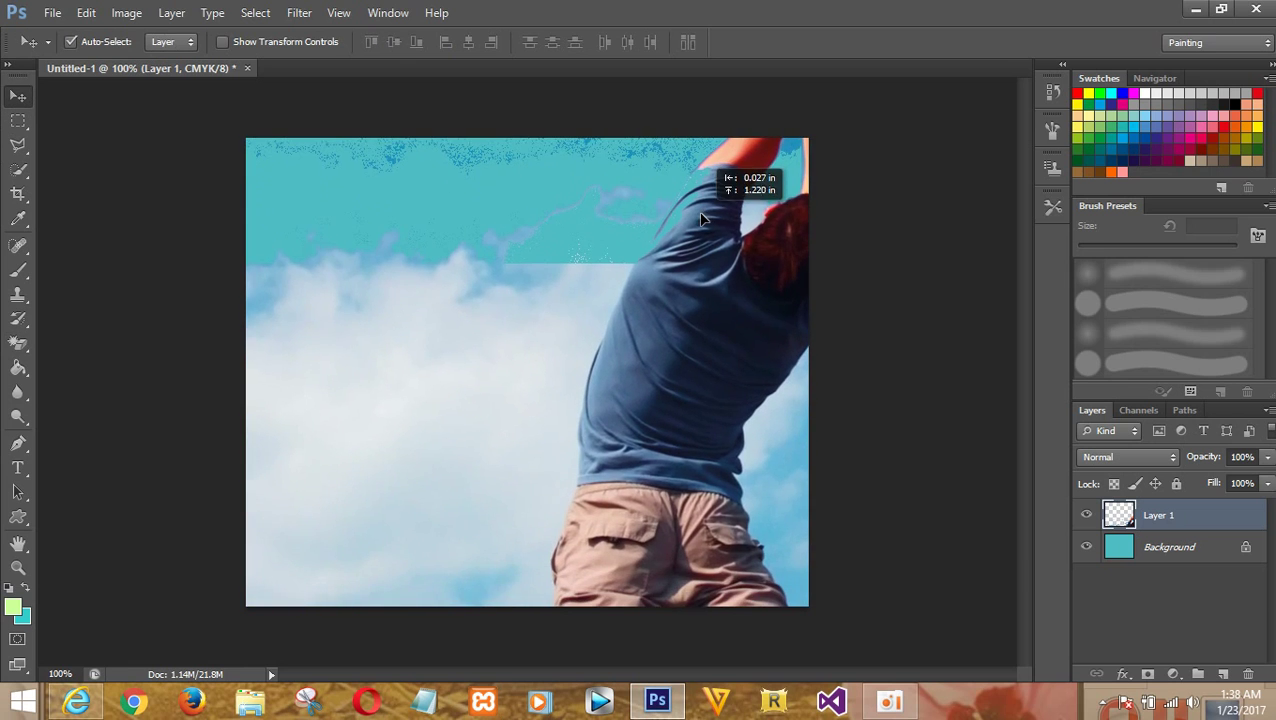
click(18, 343)
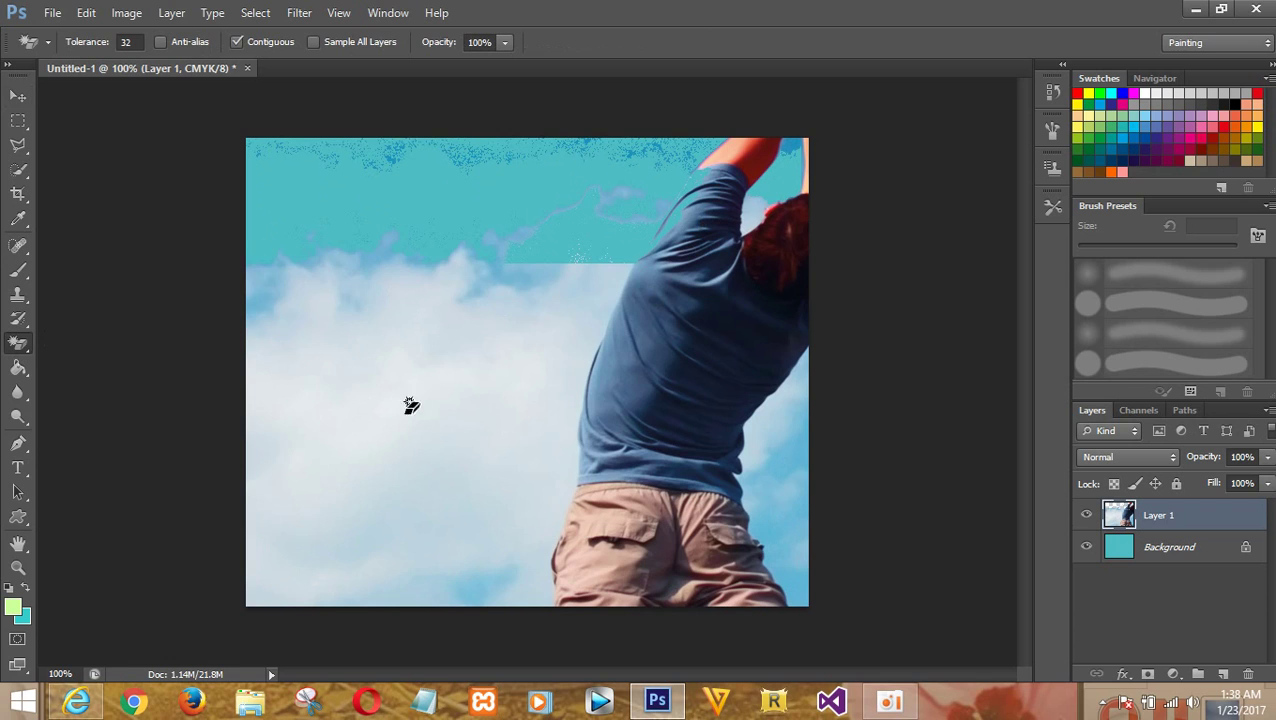
click(445, 435)
click(520, 282)
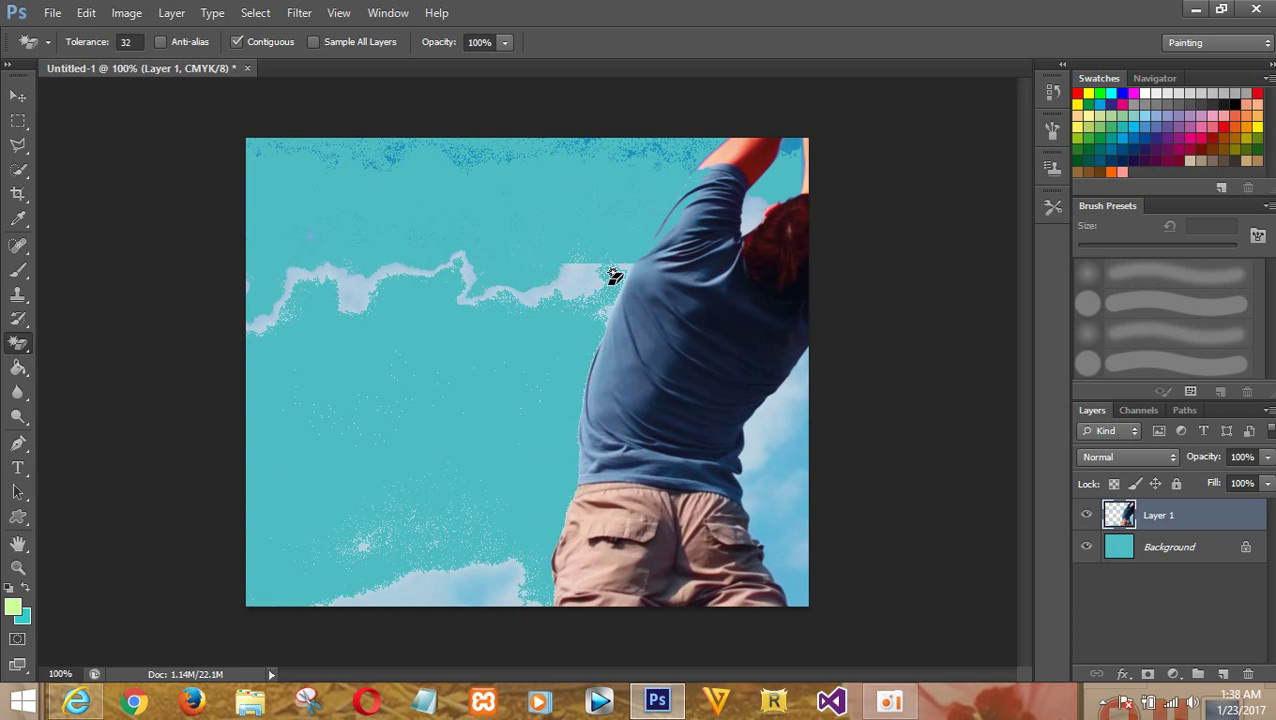
click(578, 268)
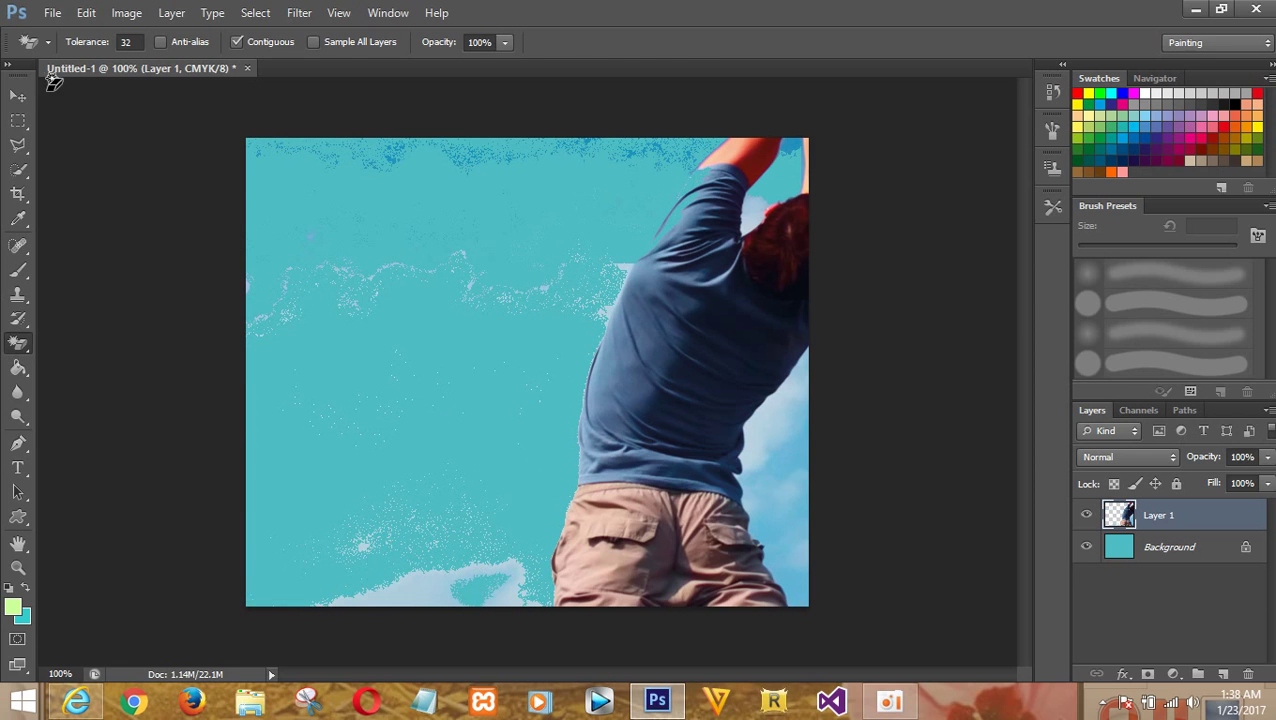
click(20, 98)
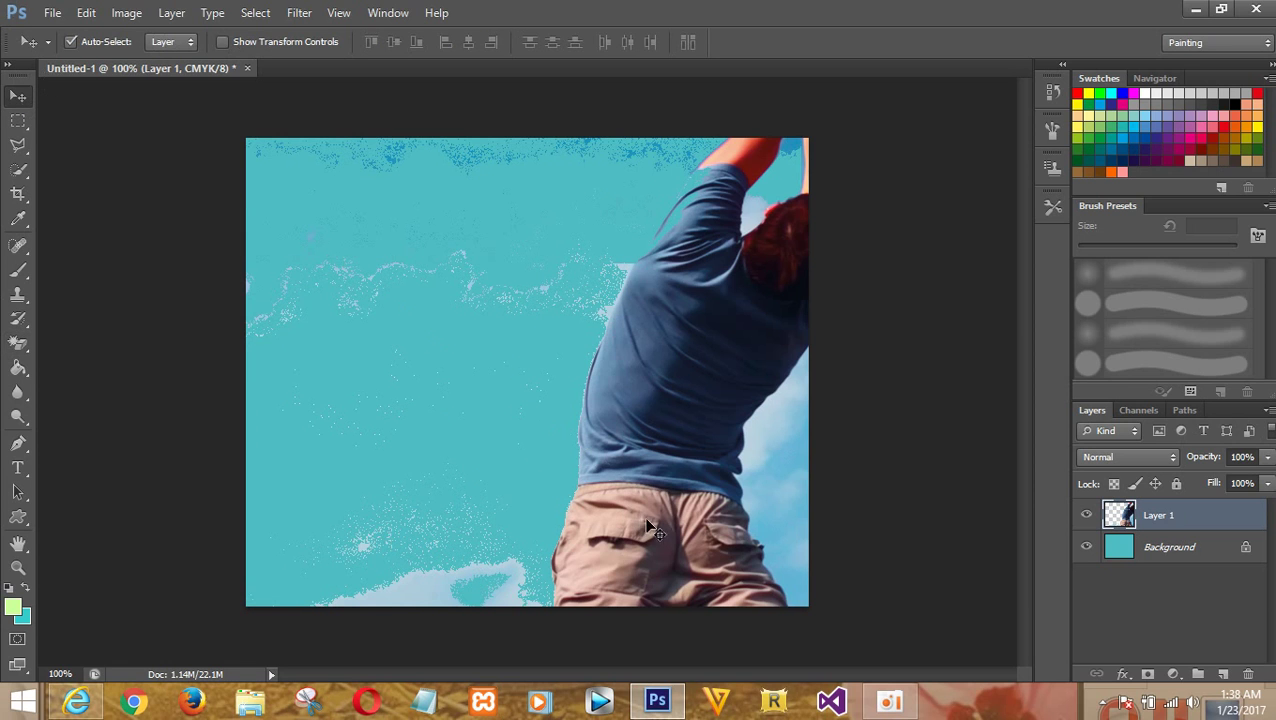
- Drag Layer 1 higher so the man's leg and shoe come into view
drag(642, 522, 237, 482)
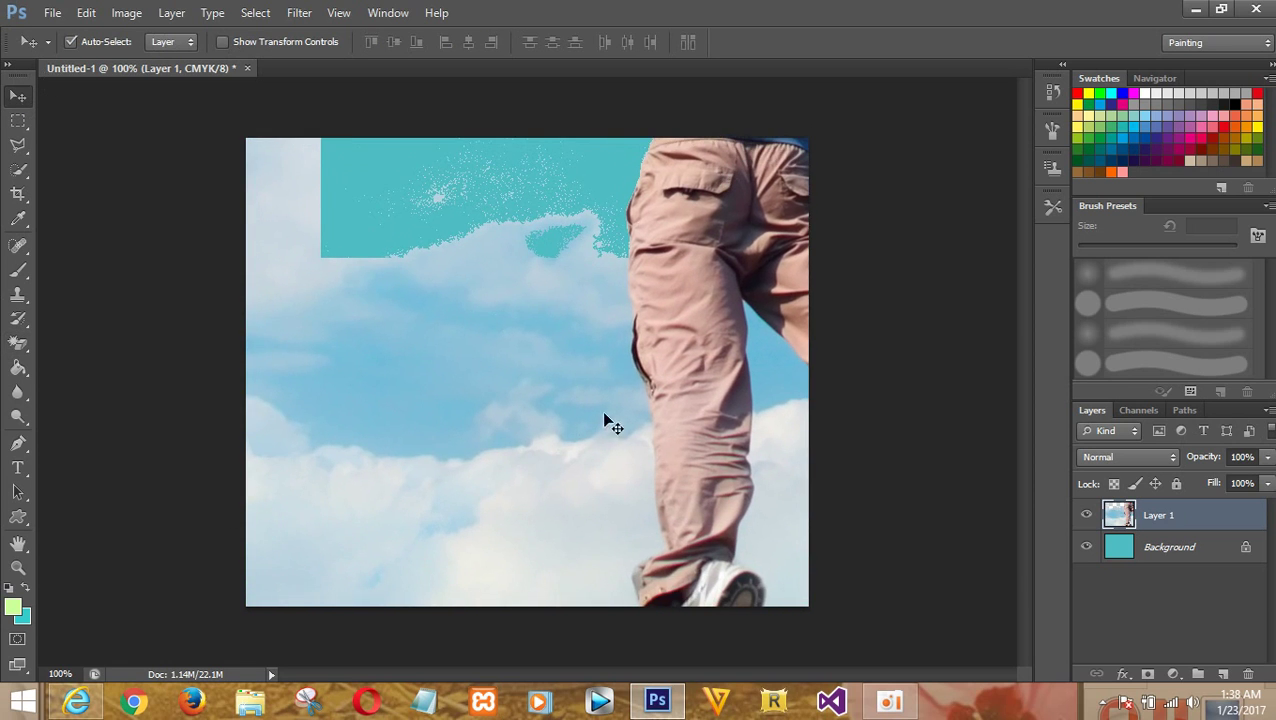
drag(700, 445, 719, 262)
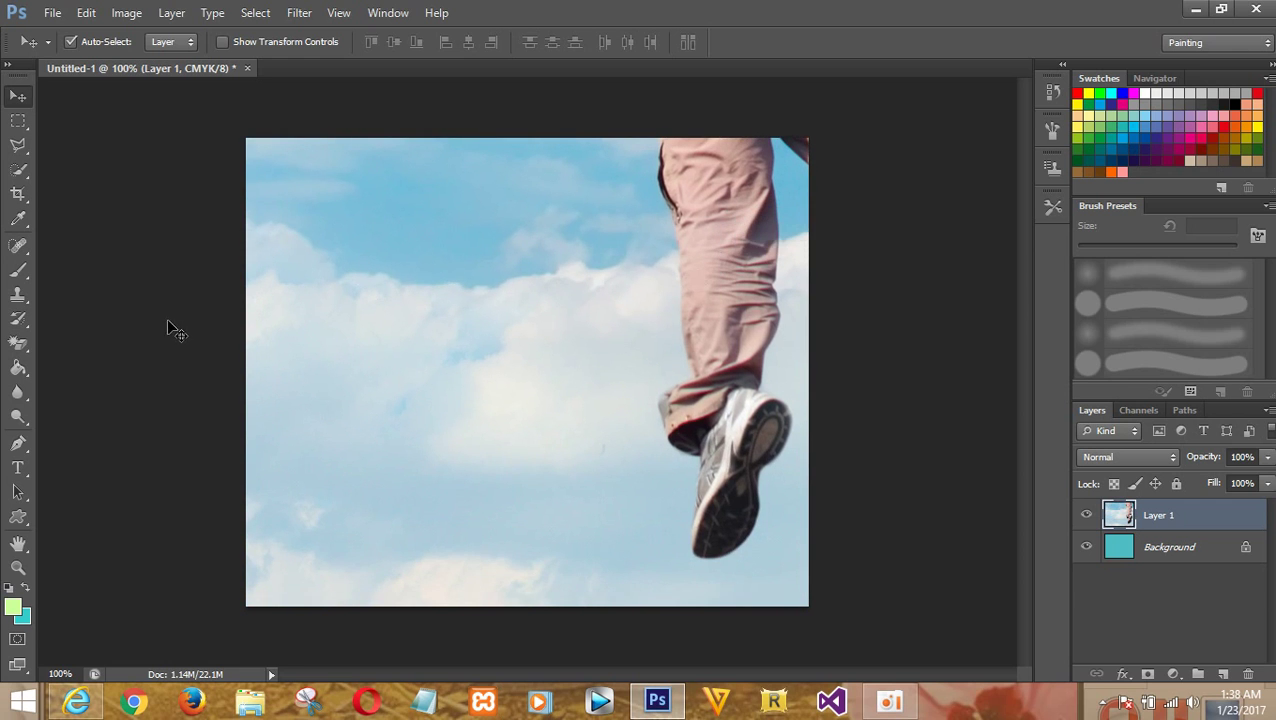
click(20, 345)
- Magic-erase the sky and cloud patches around the leg and shoe to reveal teal
click(305, 385)
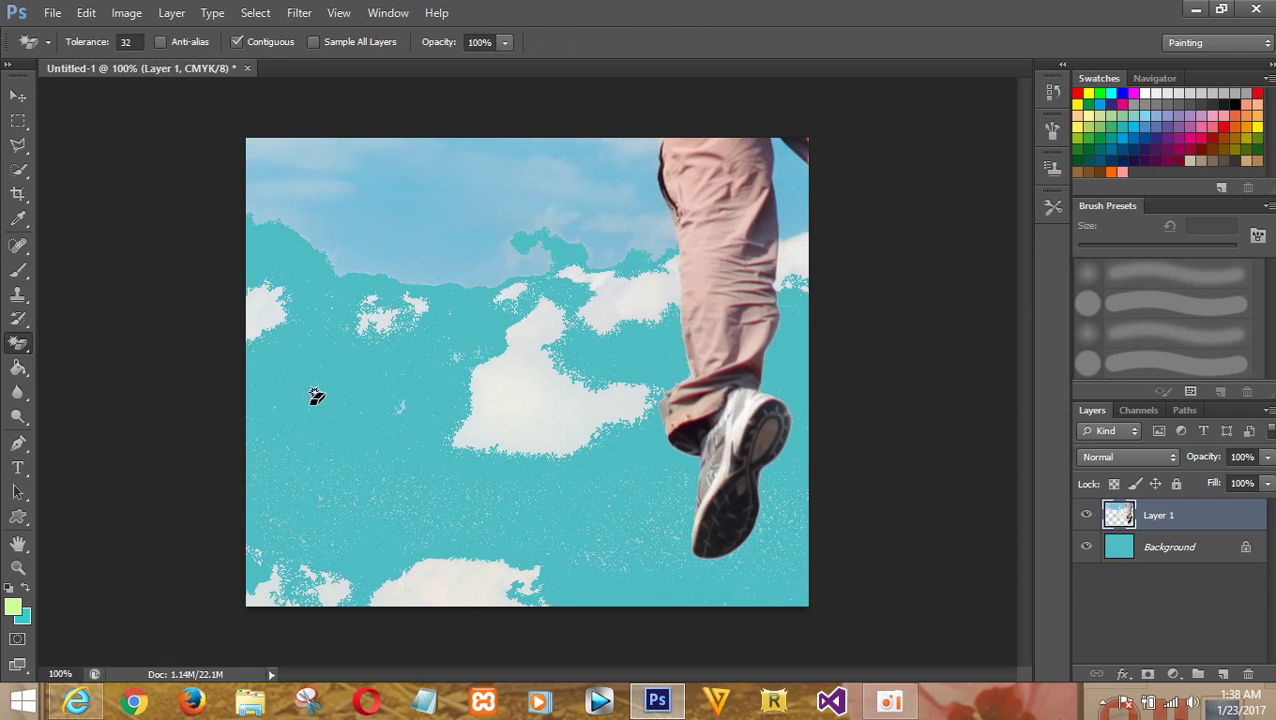
click(537, 420)
click(516, 272)
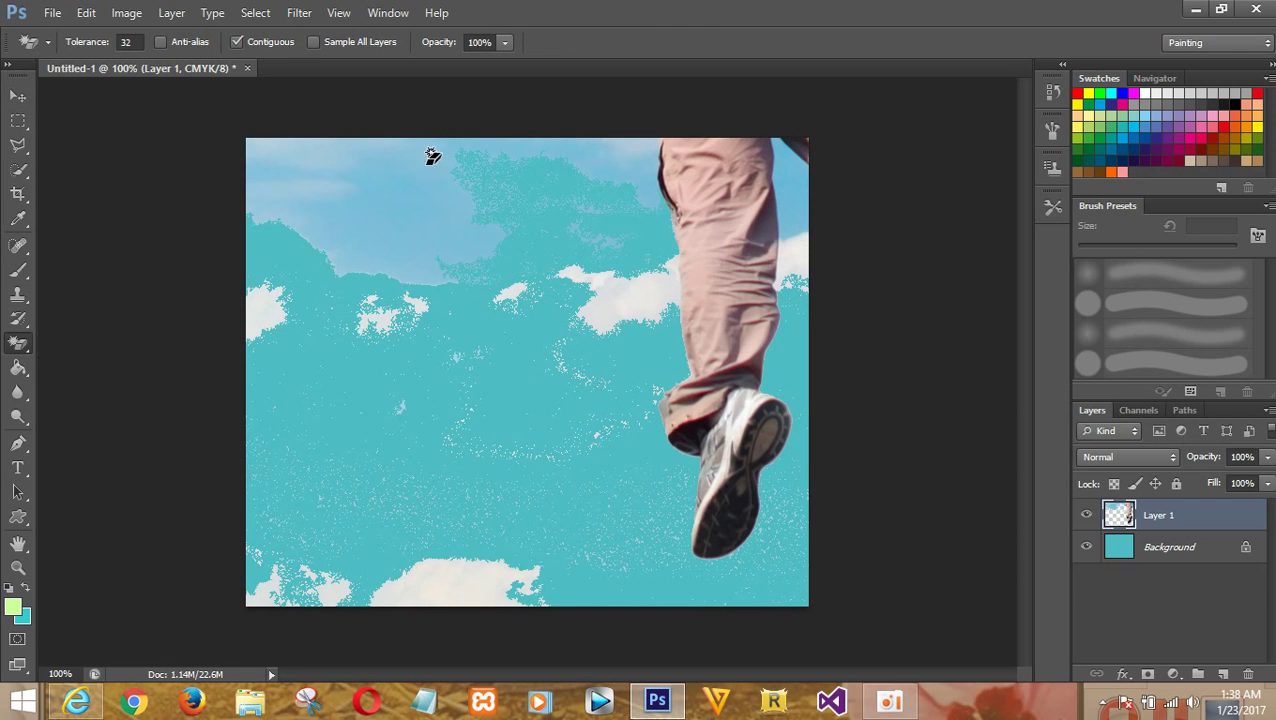
click(428, 153)
click(459, 593)
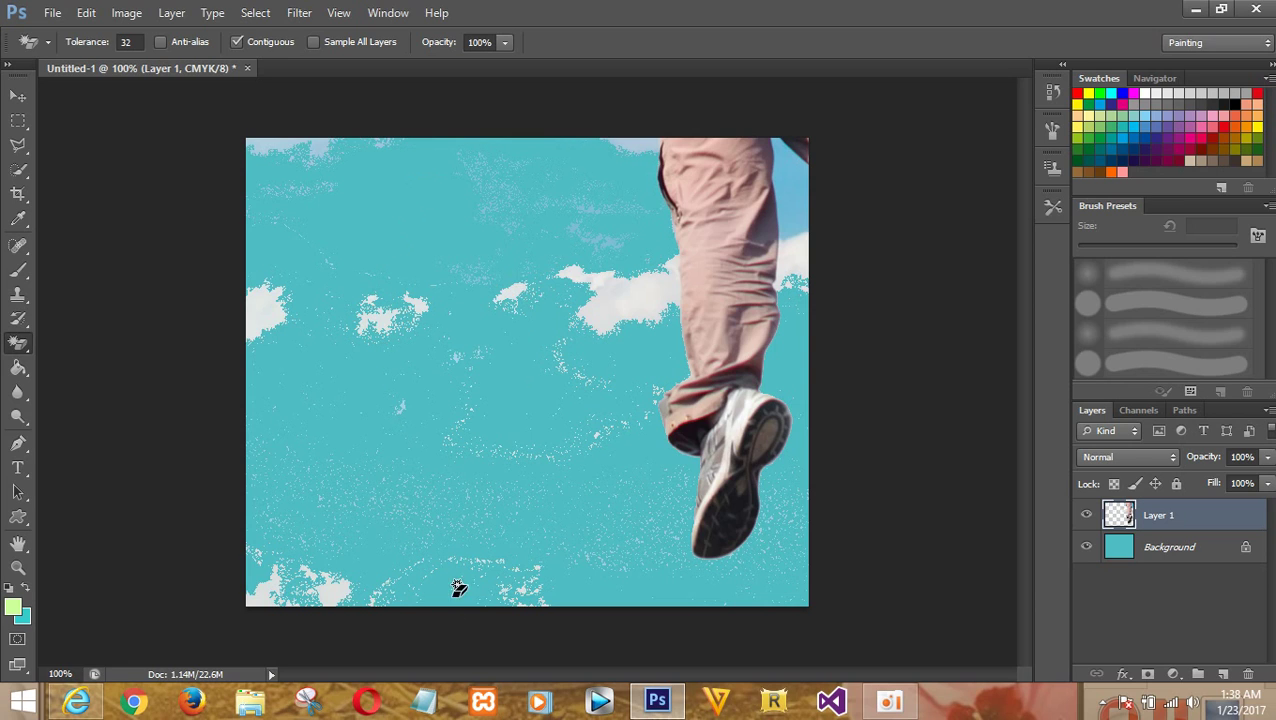
click(624, 289)
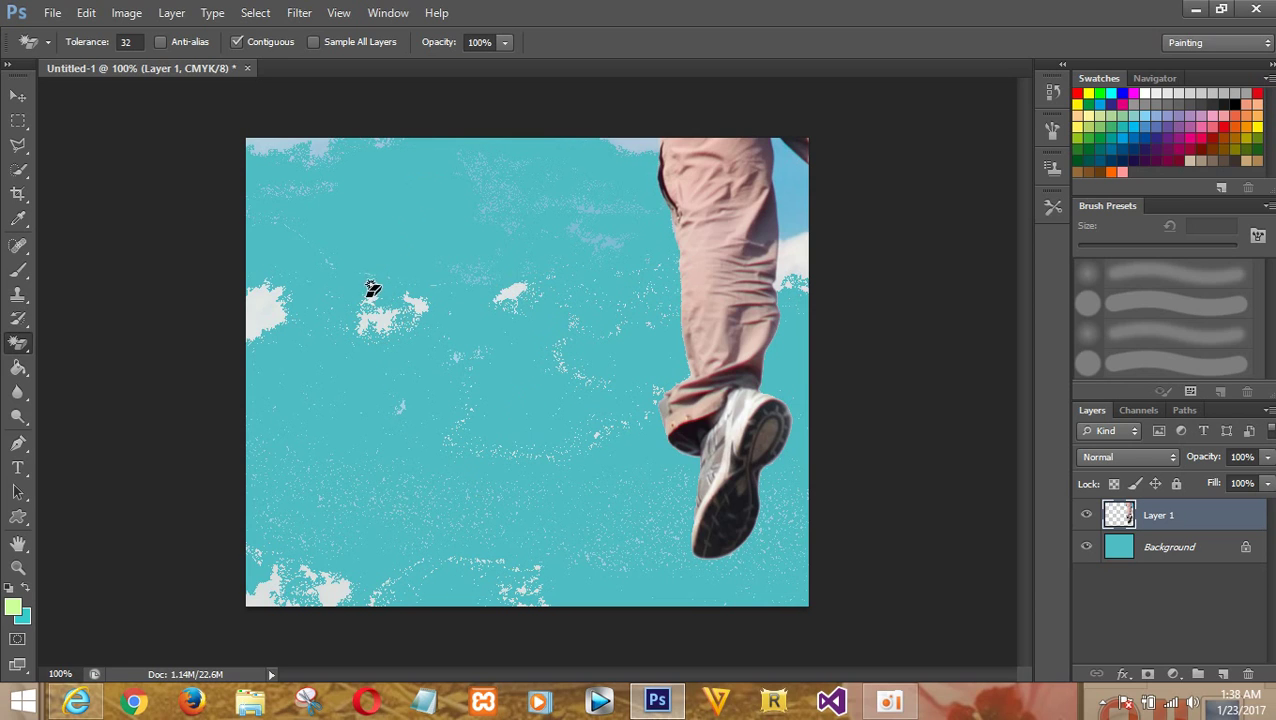
click(254, 300)
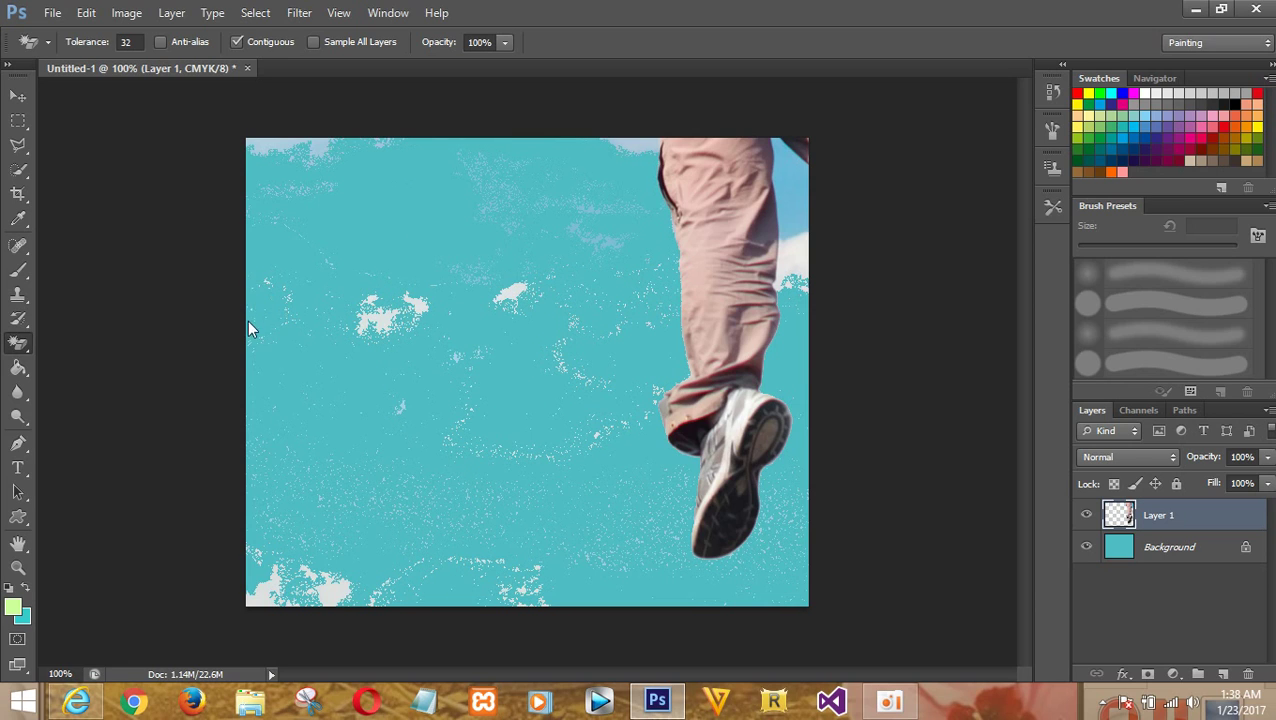
click(336, 584)
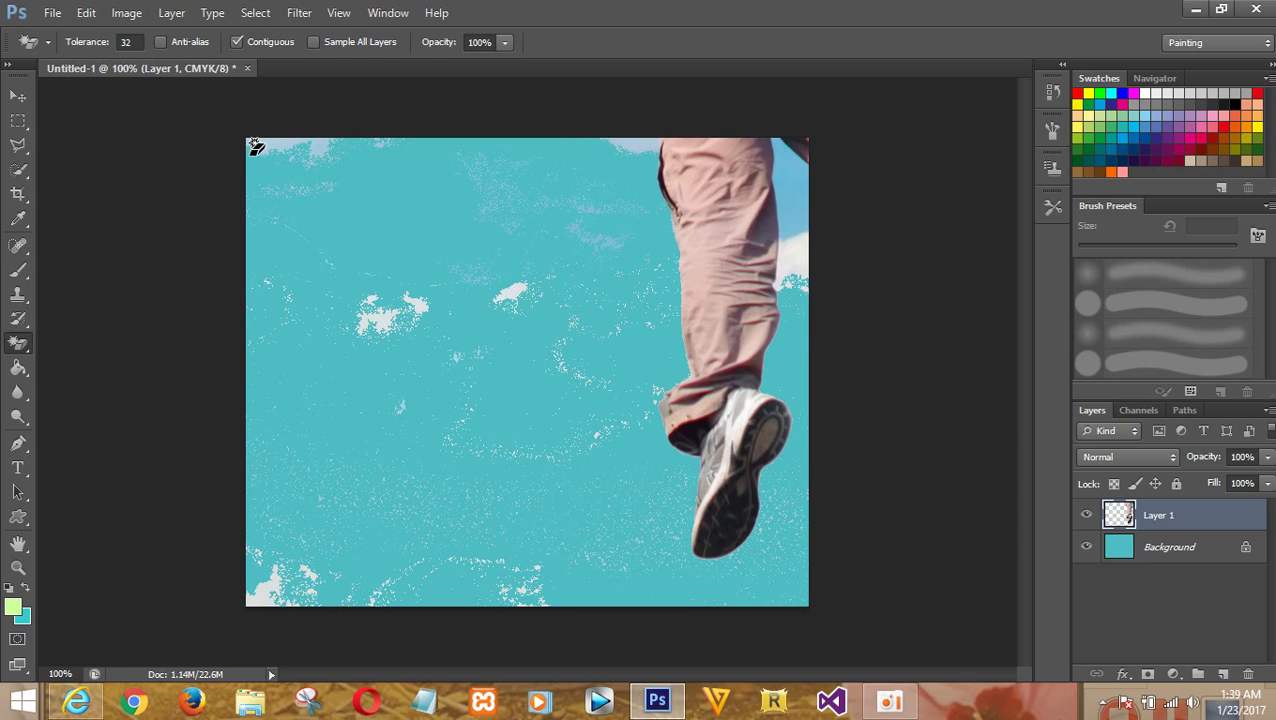